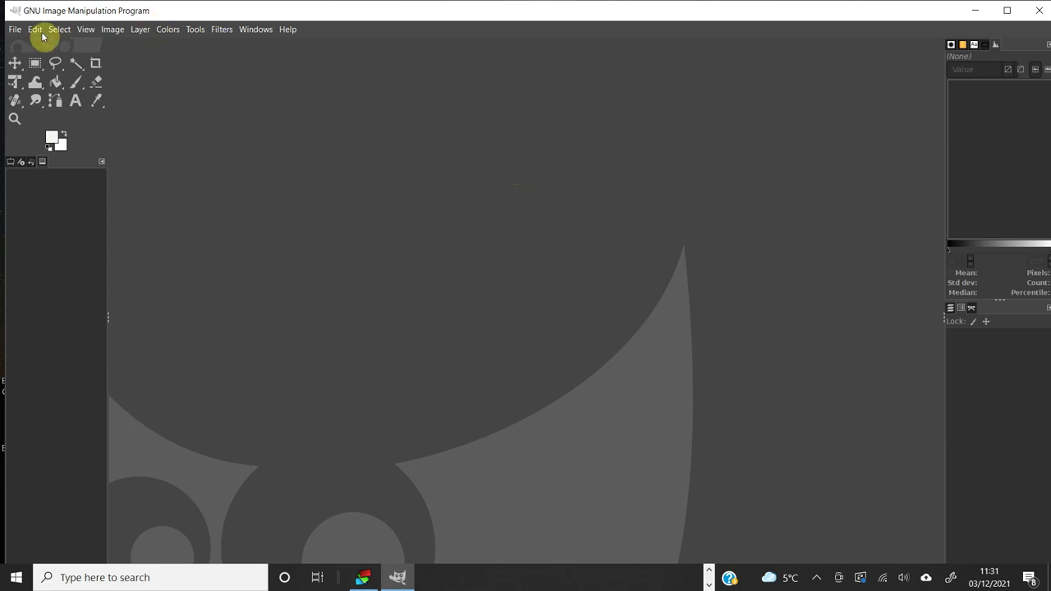
Open the recently used image M33_DSS.TIF and show it at 1:4 (25%) zoom.
click(14, 30)
click(25, 78)
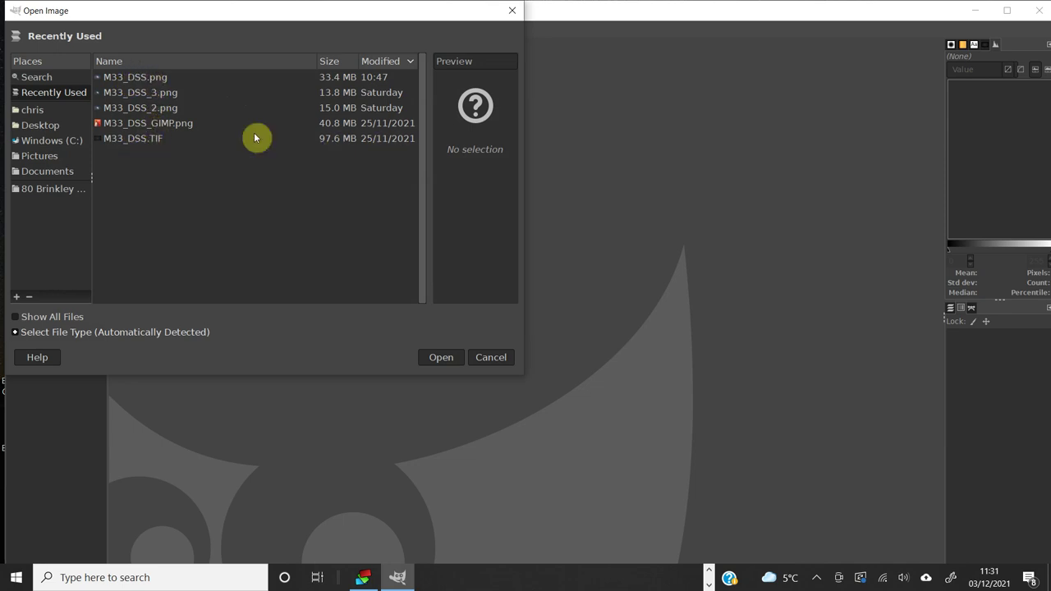
click(112, 139)
double_click(113, 140)
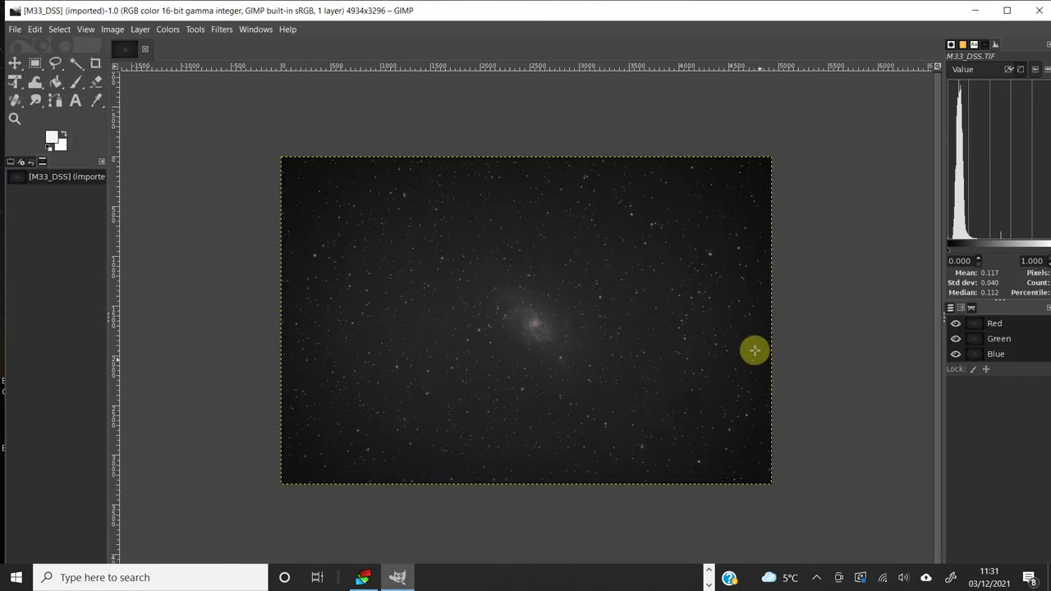
click(86, 29)
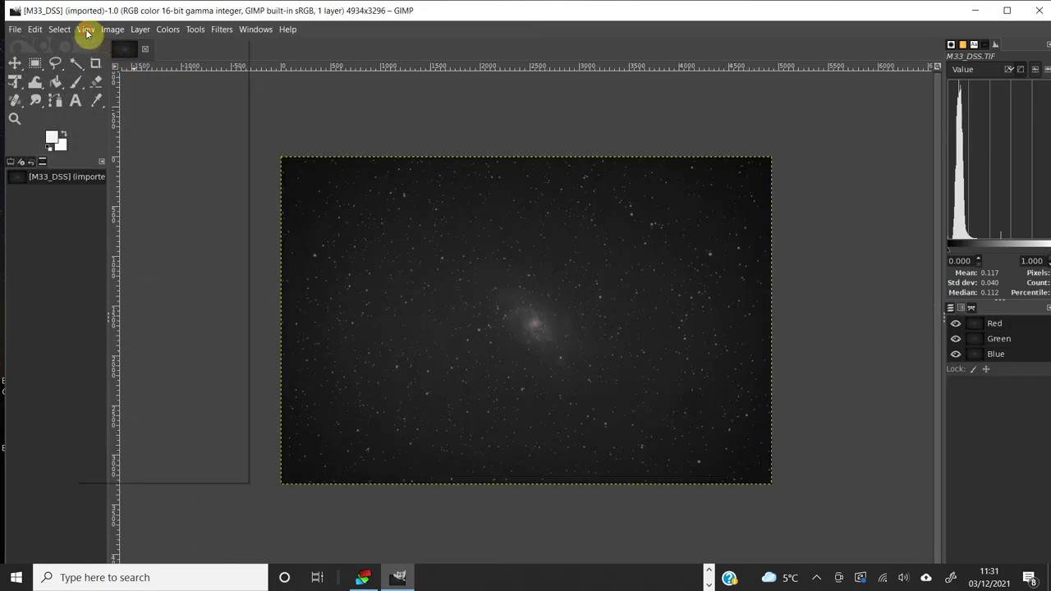
mouse_move(129, 91)
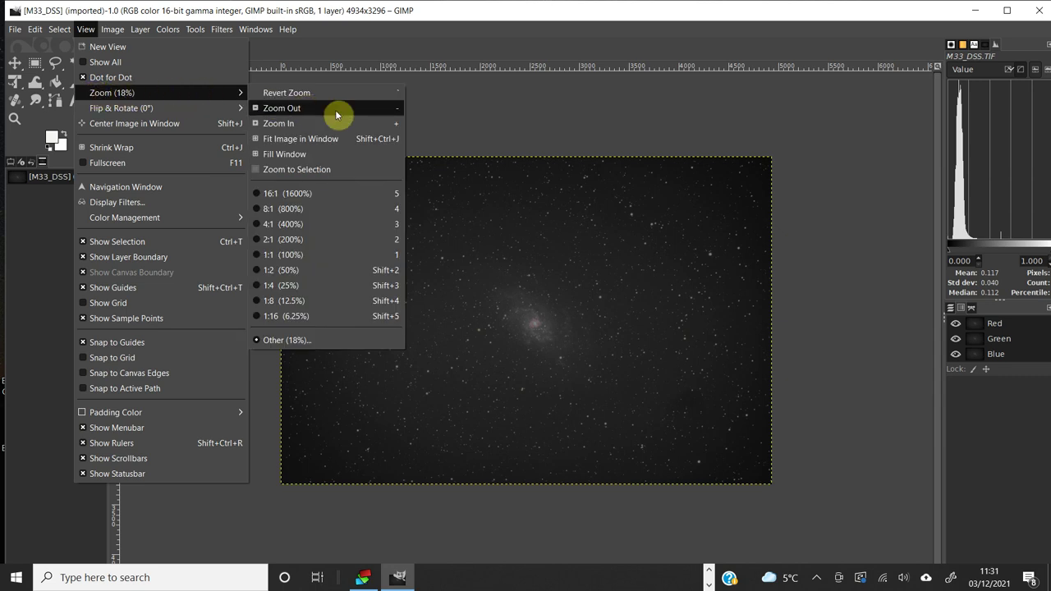
click(290, 284)
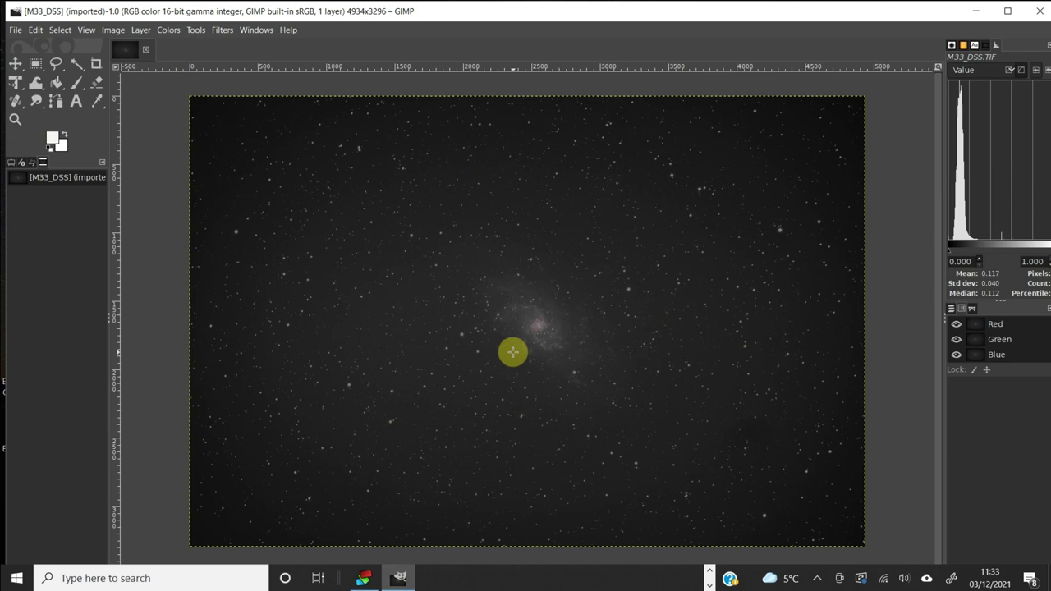
Start a Levels adjustment and examine the red, green and blue channel histograms, returning to the Value channel.
click(163, 31)
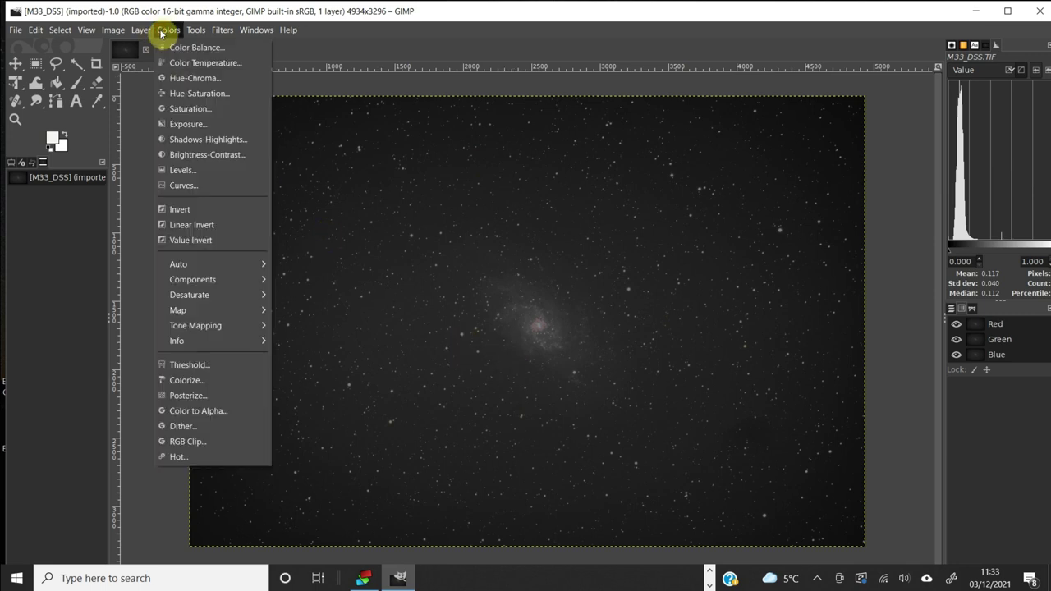
click(182, 172)
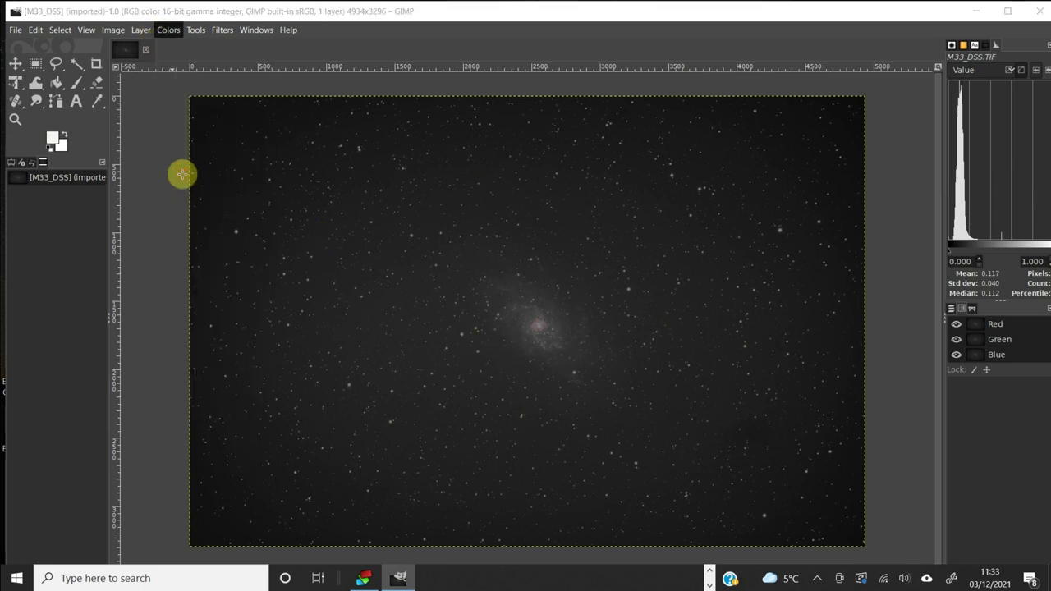
drag(973, 10, 818, 62)
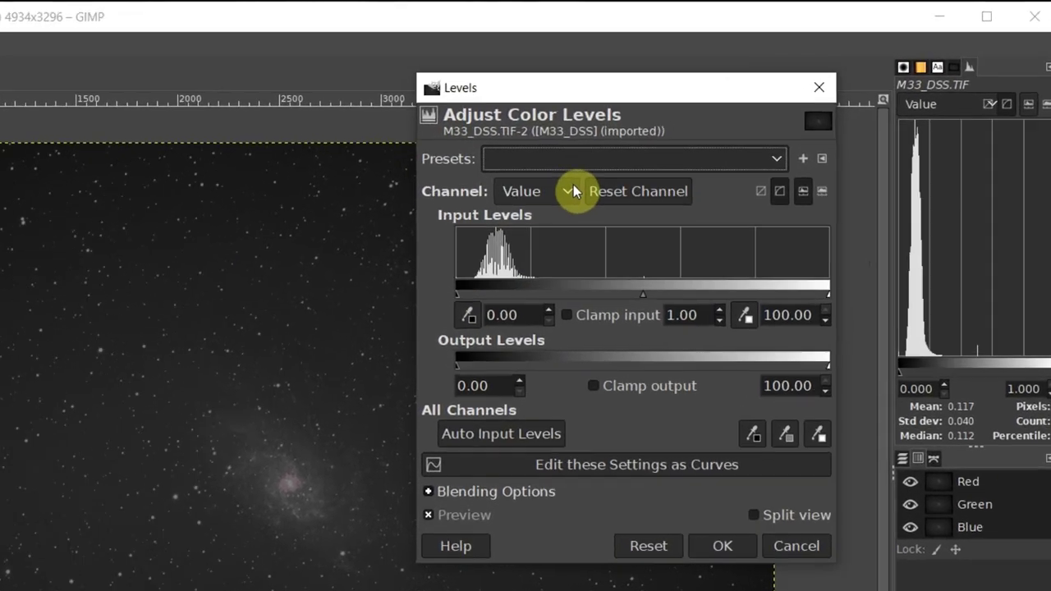
click(578, 188)
click(530, 237)
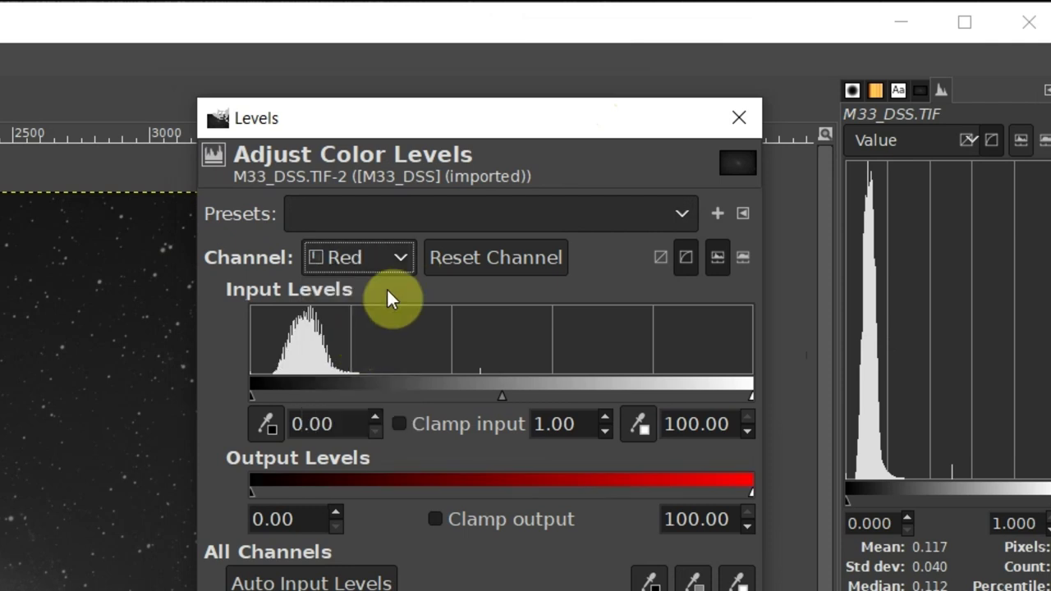
click(395, 258)
click(352, 357)
click(395, 257)
click(359, 384)
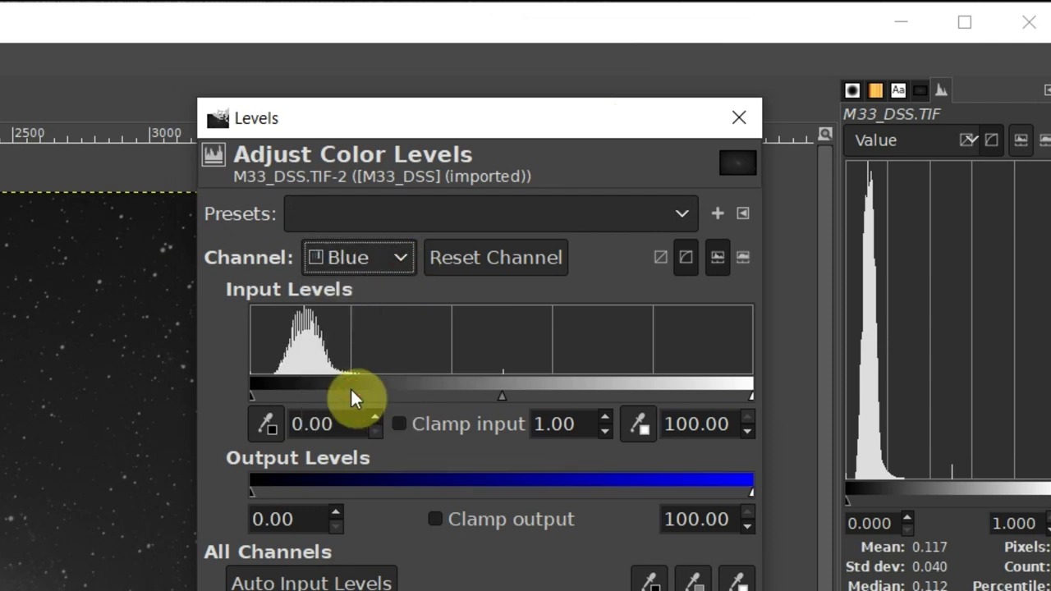
click(390, 257)
click(360, 292)
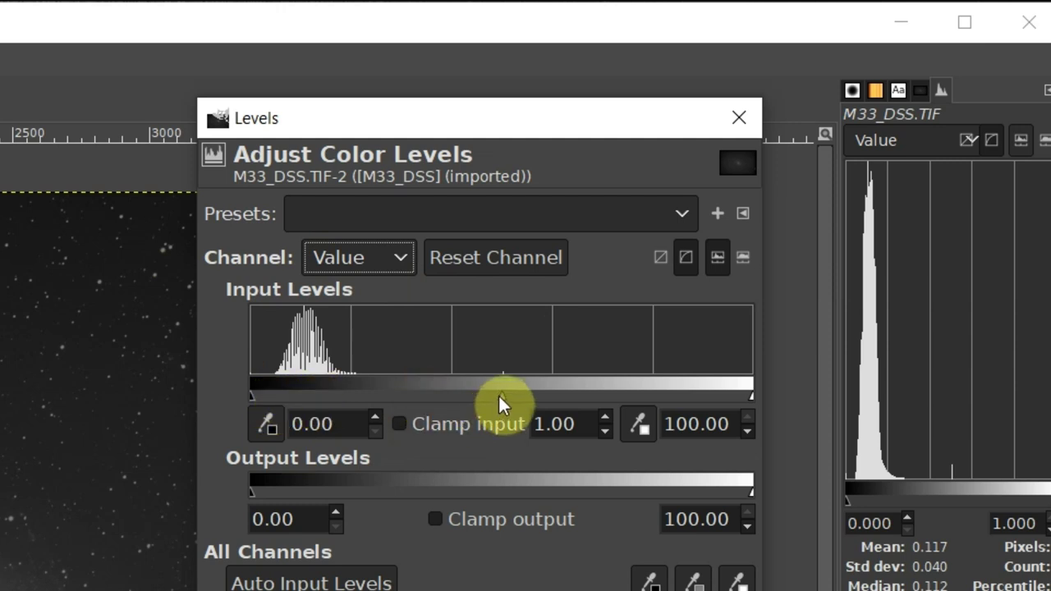
Set the Value channel's midtone input level to 1.30 to brighten the galaxy image.
drag(488, 132, 543, 90)
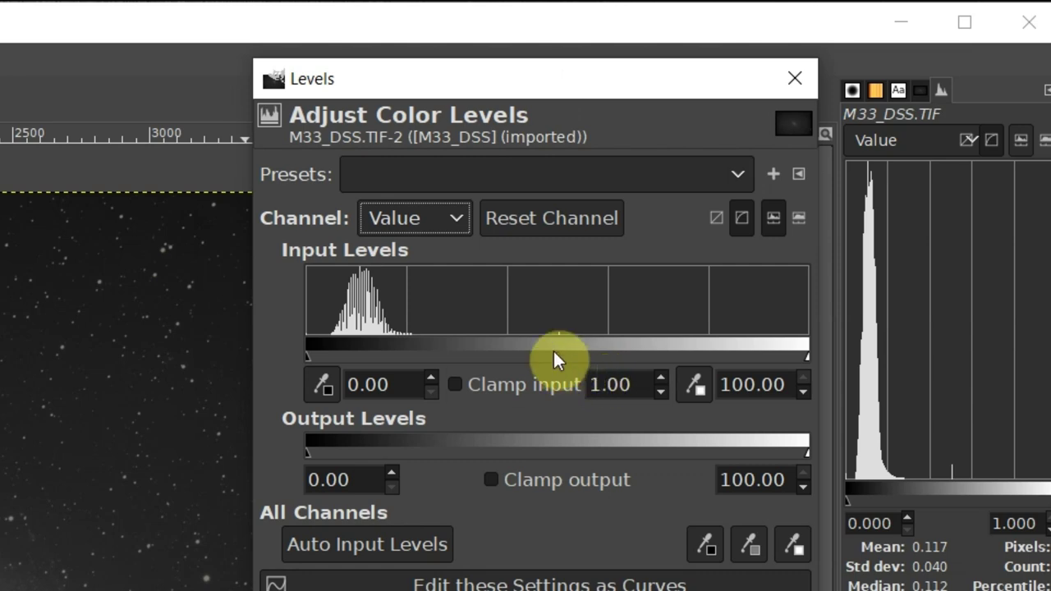
drag(556, 358, 534, 362)
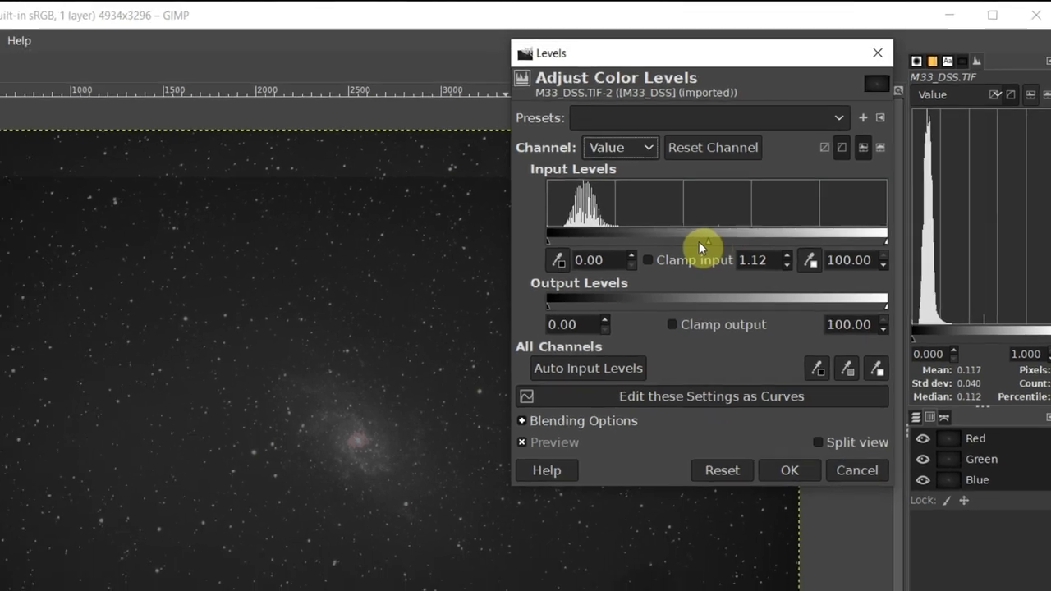
drag(633, 294, 629, 296)
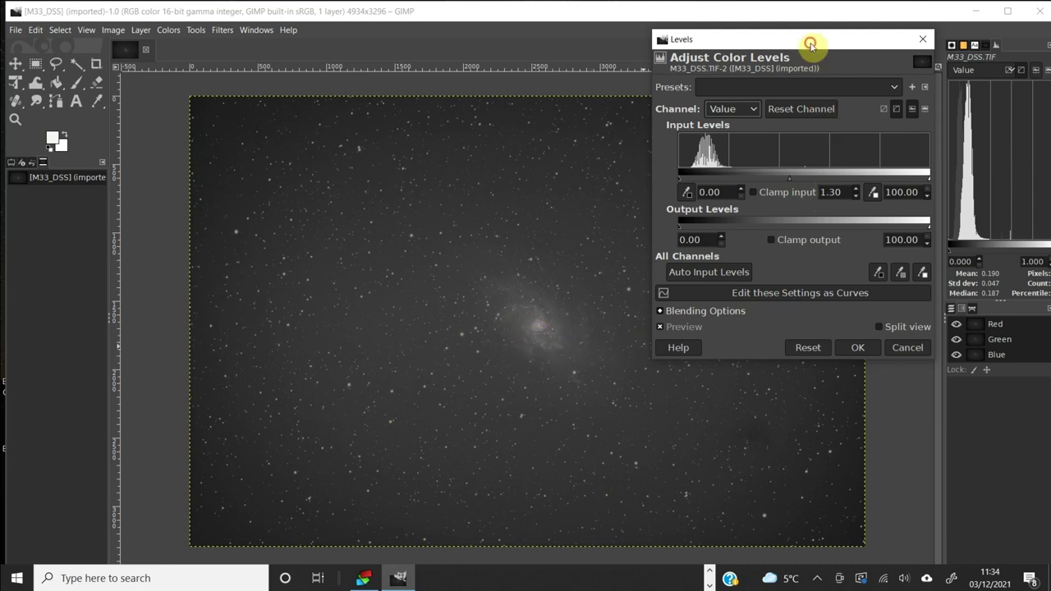
drag(810, 42, 799, 43)
Compare the brightened image with the original in split view, and apply the Levels adjustment.
click(867, 328)
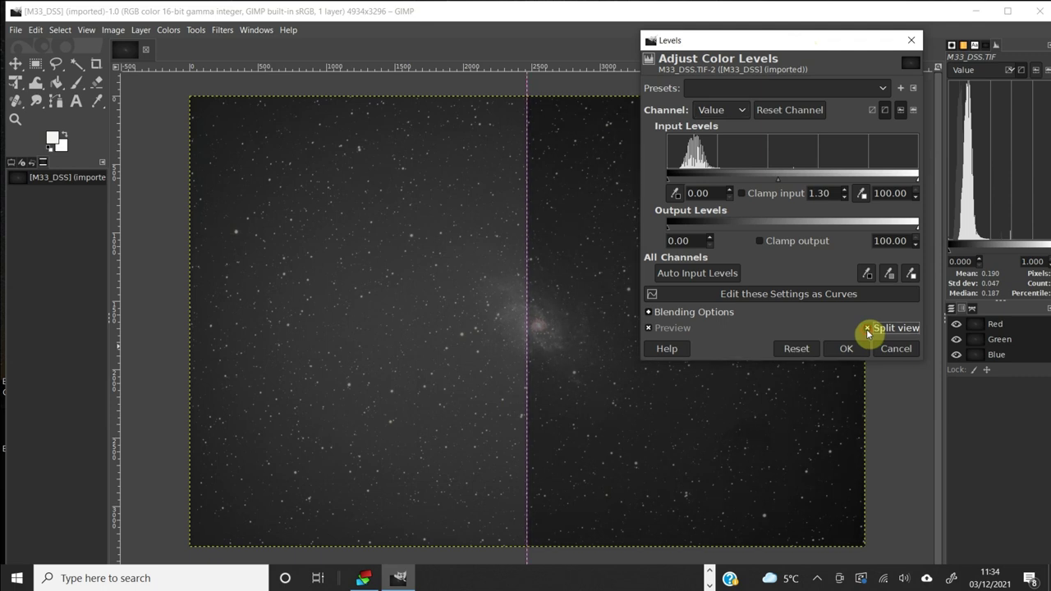
click(867, 329)
click(867, 328)
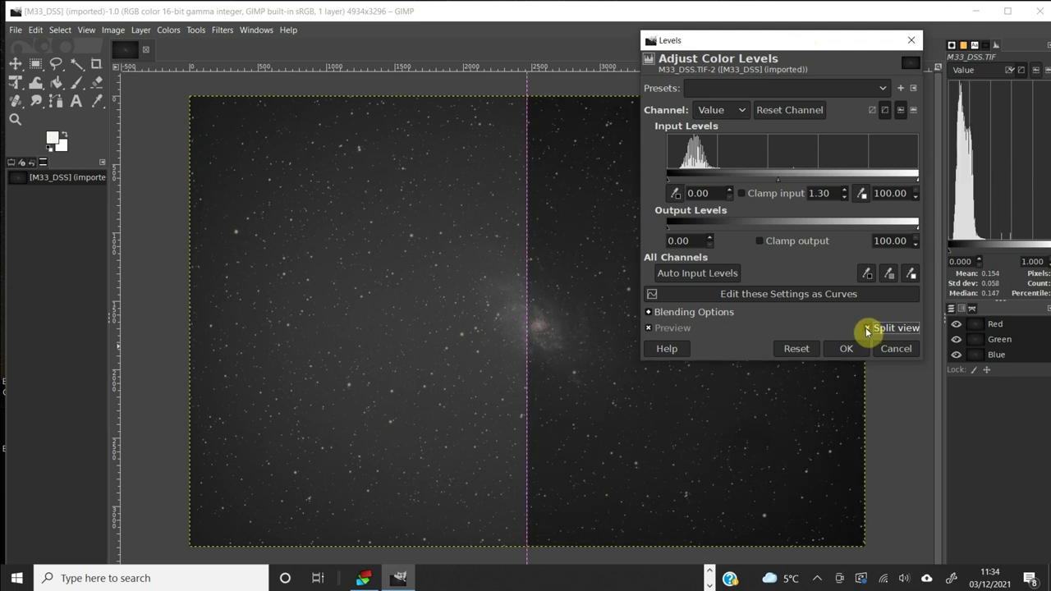
click(867, 329)
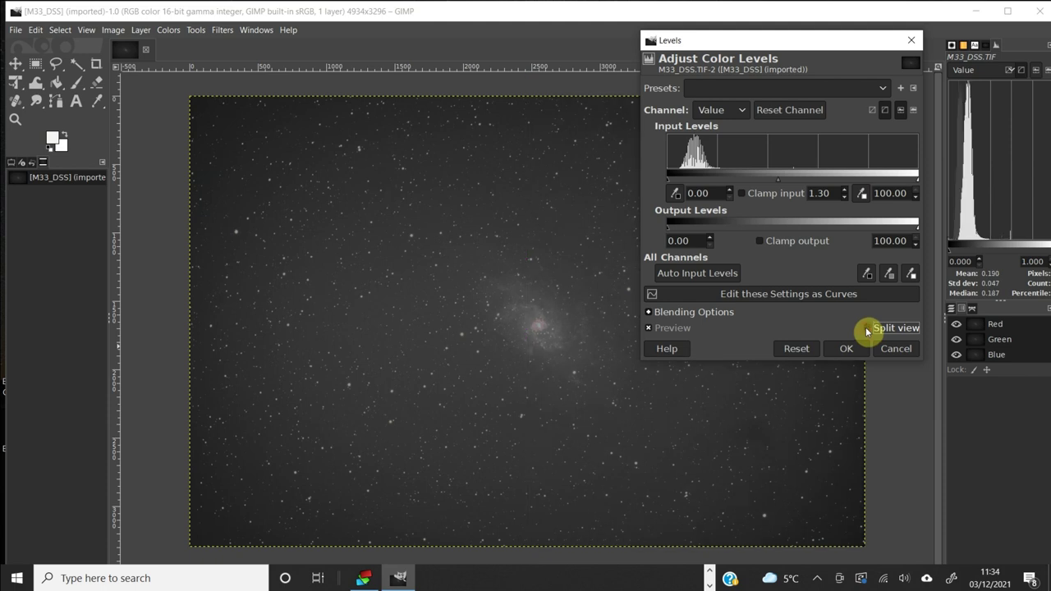
click(867, 329)
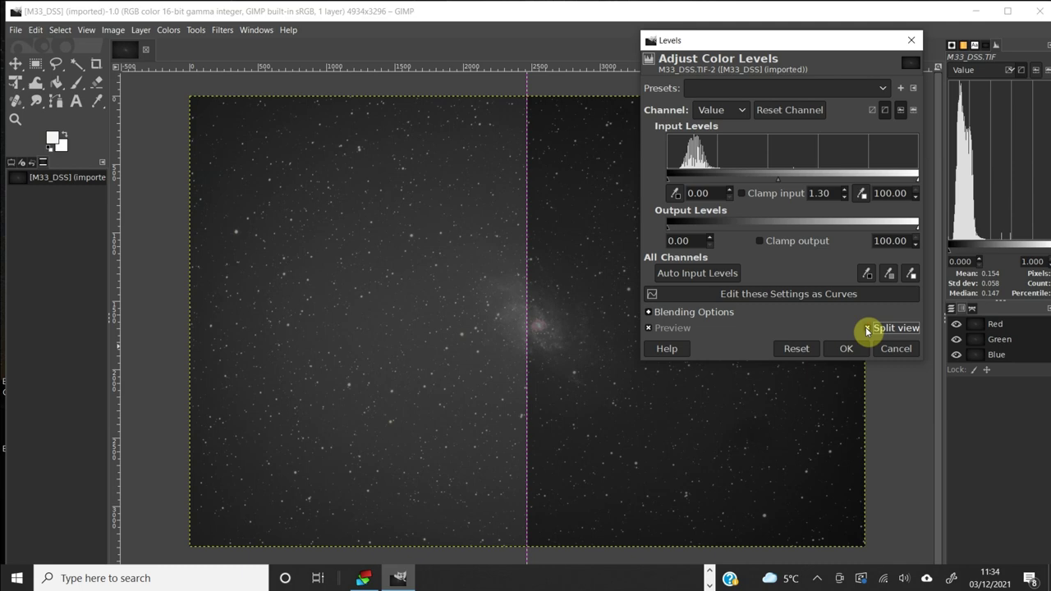
click(867, 328)
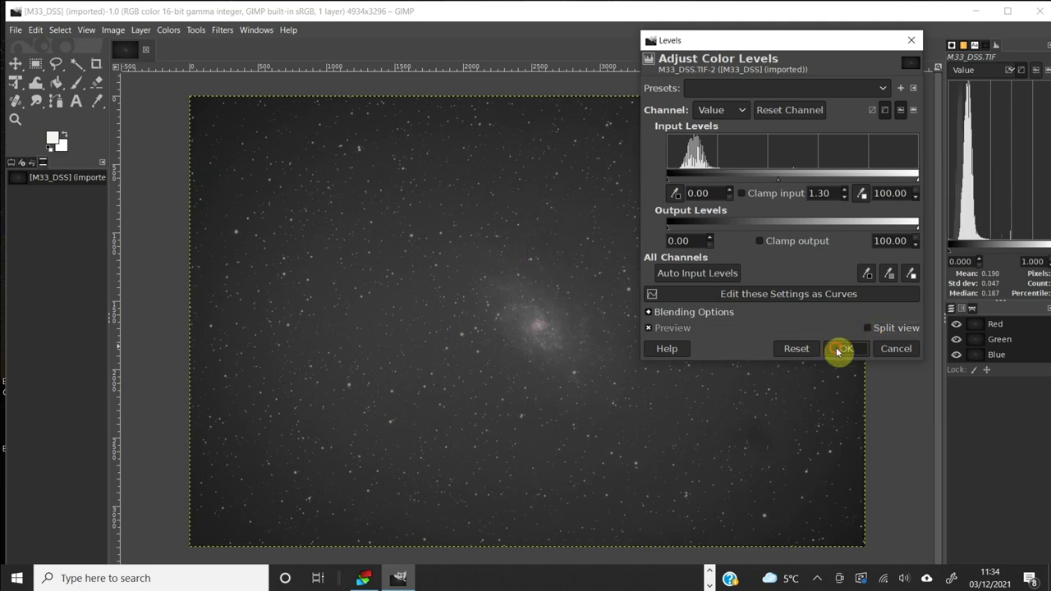
click(841, 348)
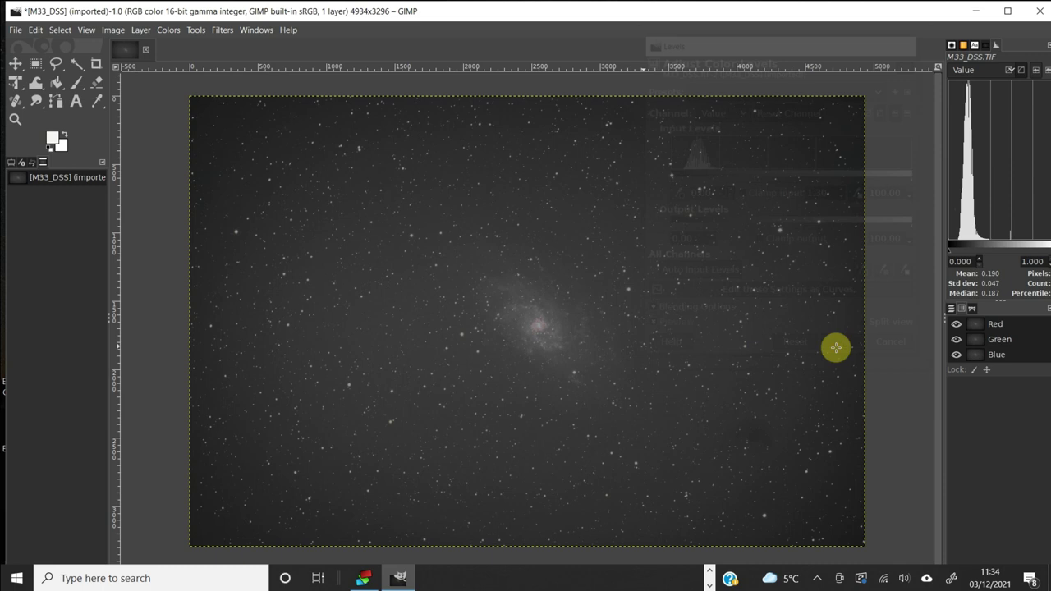
Apply a second Levels stretch on the Value channel with black input 5.23 and midtones 1.18, checking it in split view.
click(196, 31)
mouse_move(173, 30)
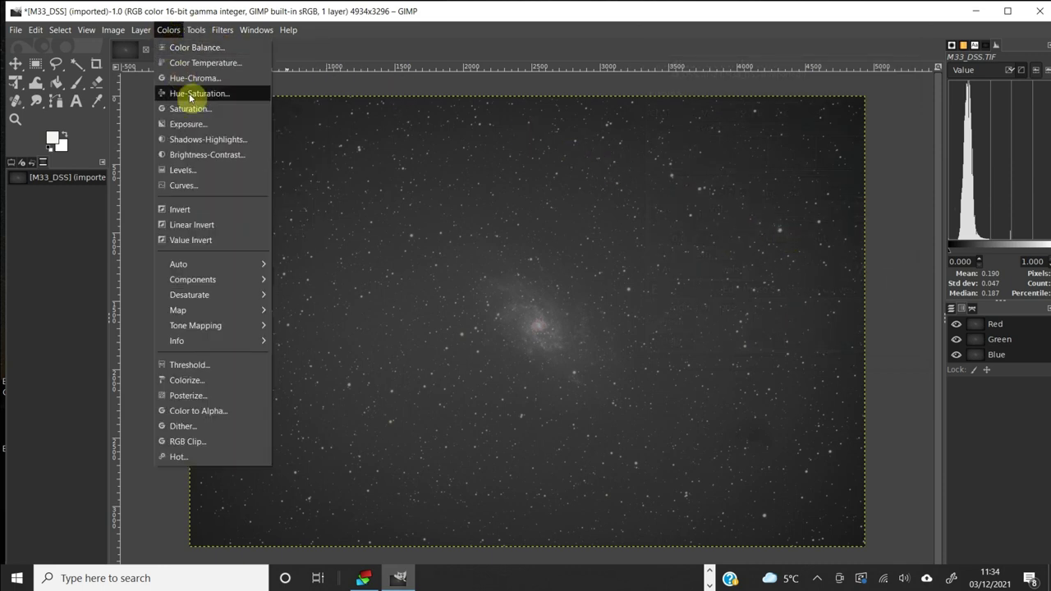
click(204, 187)
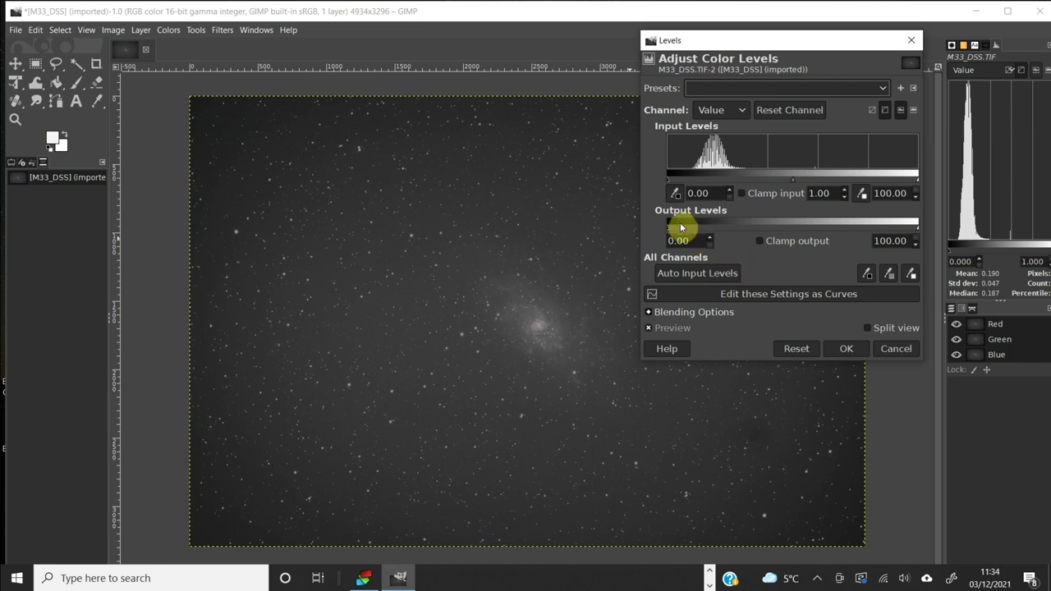
drag(669, 181, 677, 184)
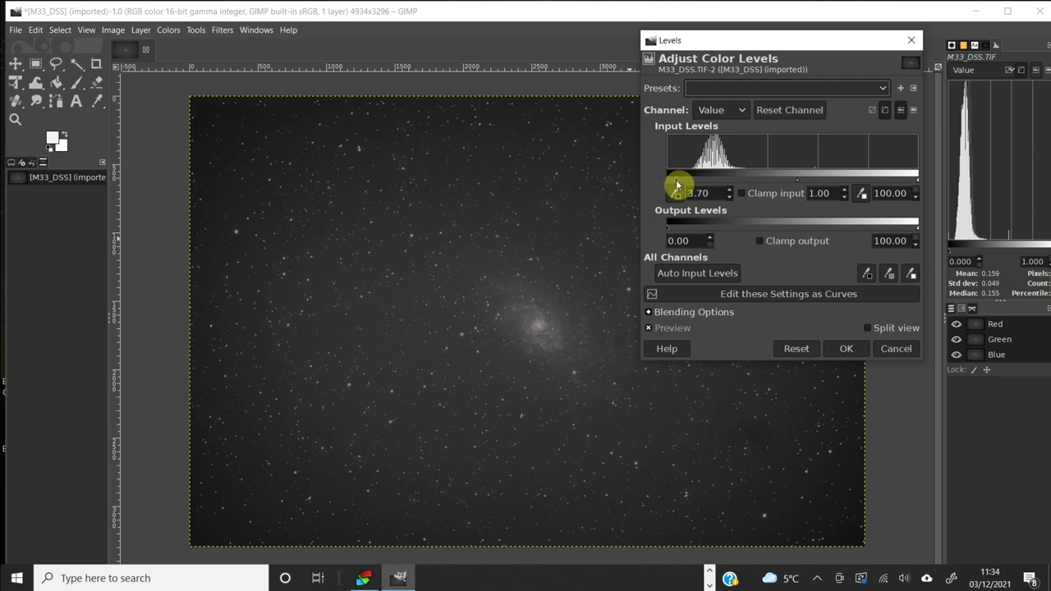
drag(797, 188, 792, 186)
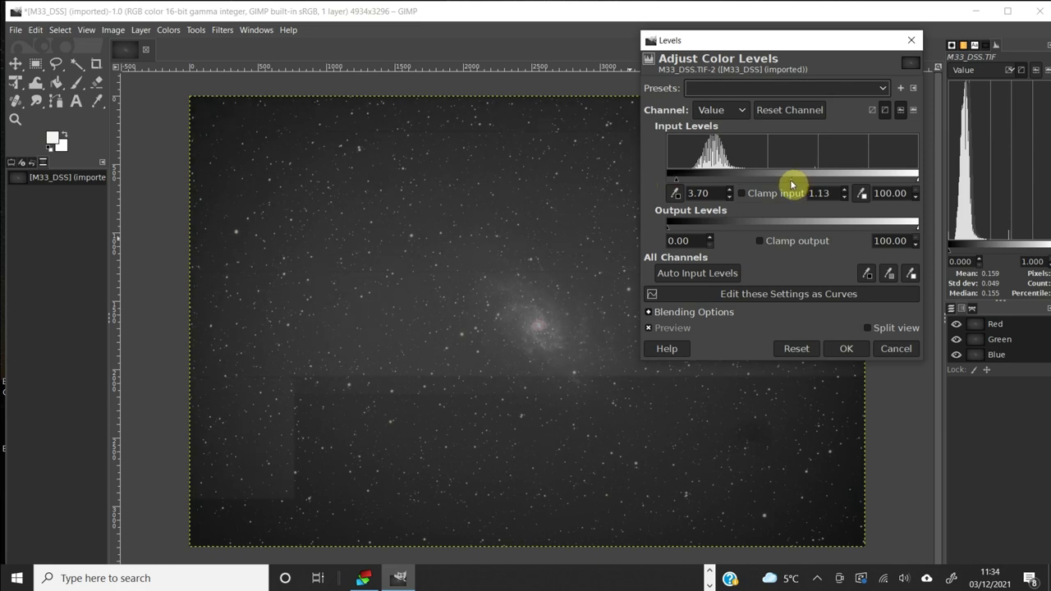
drag(791, 186, 789, 186)
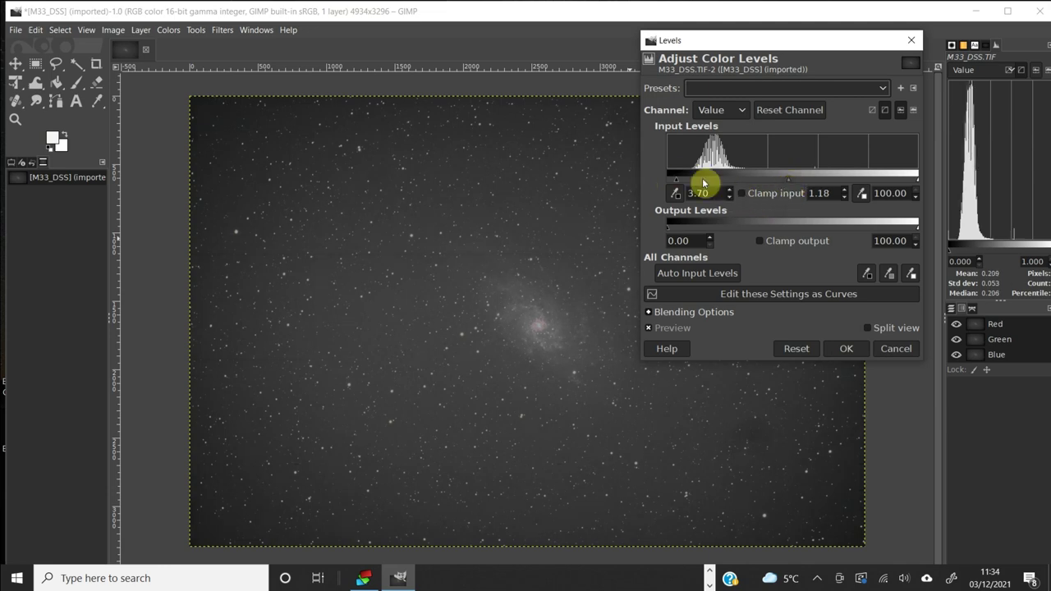
drag(677, 181, 680, 183)
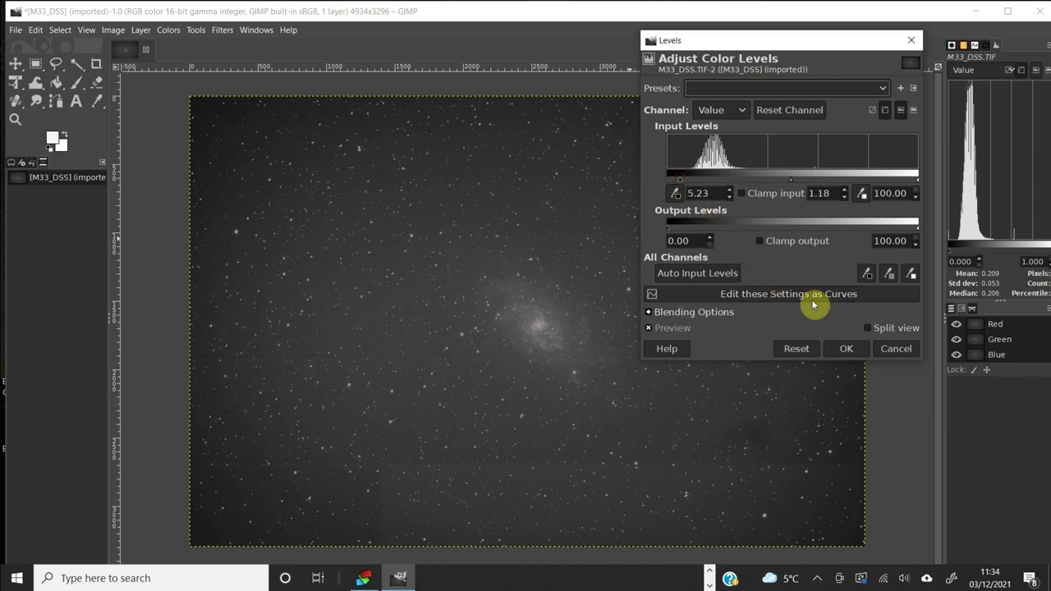
click(868, 329)
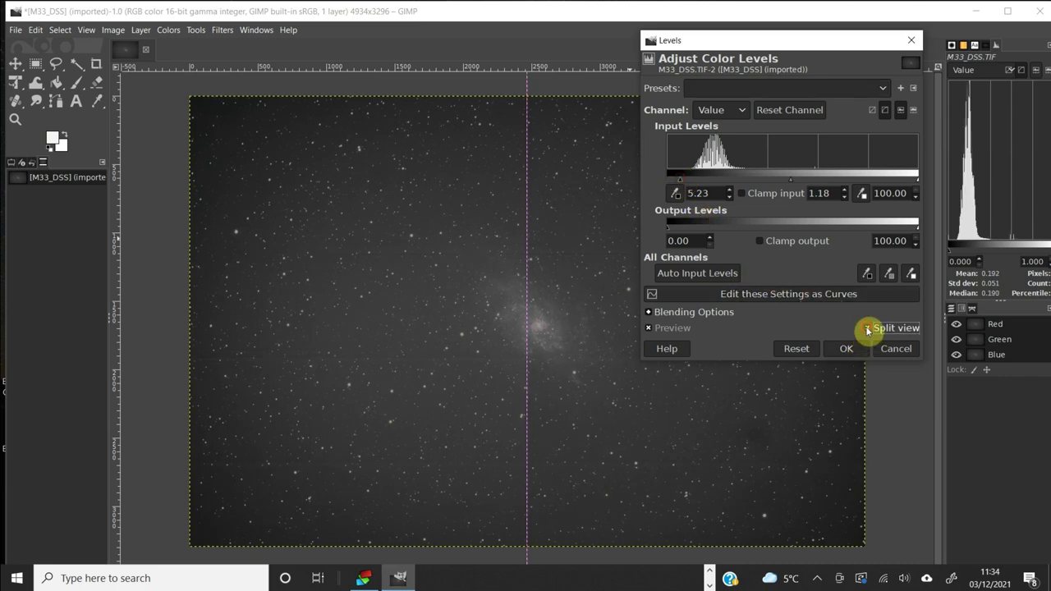
click(868, 330)
click(849, 353)
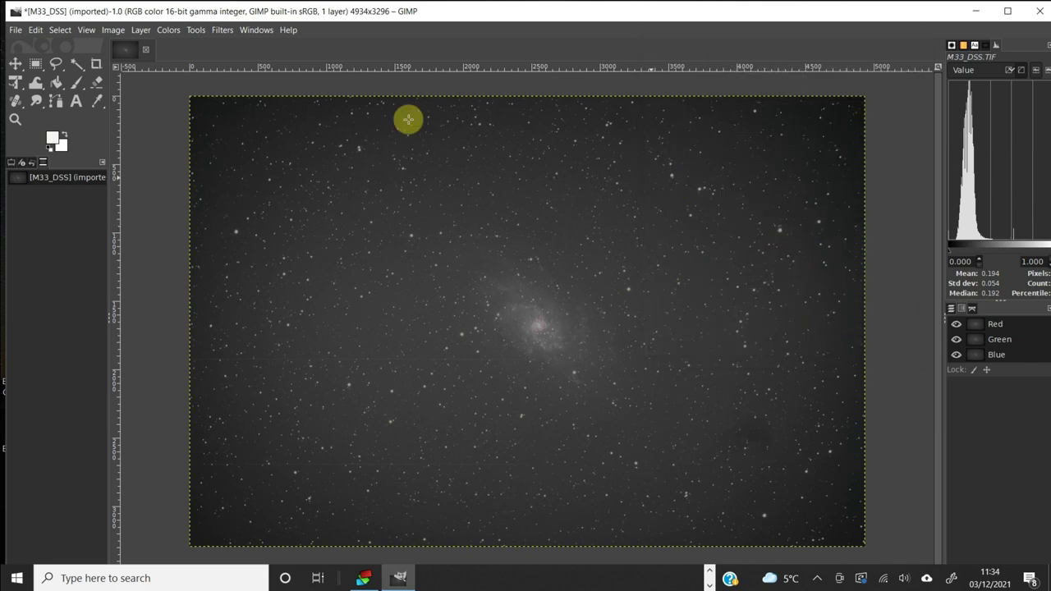
Apply a third Levels stretch on the Value channel with black input 2.61 and midtones 1.27, comparing it in split view.
click(164, 30)
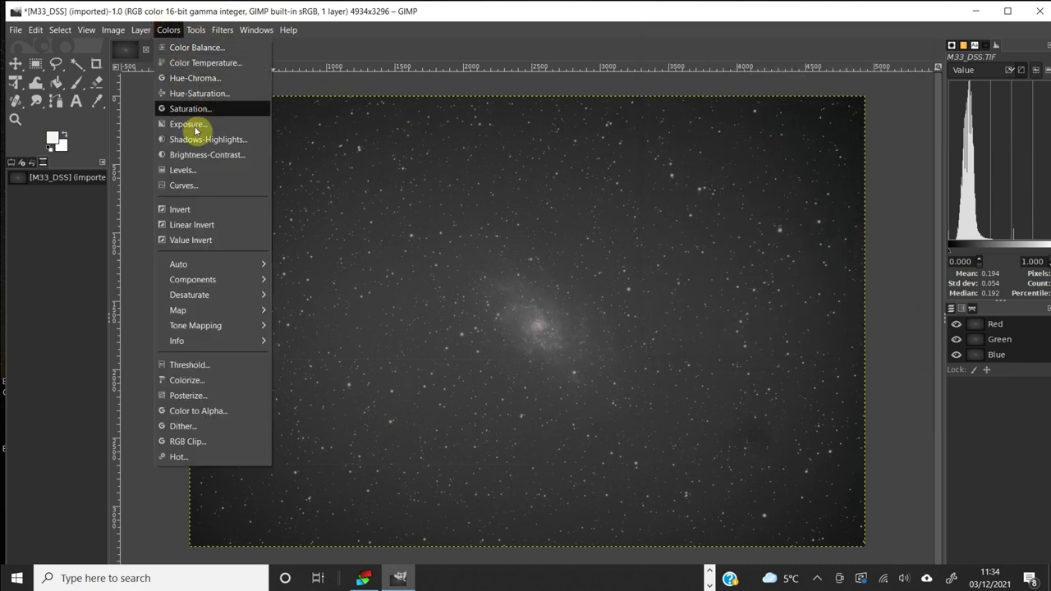
click(181, 168)
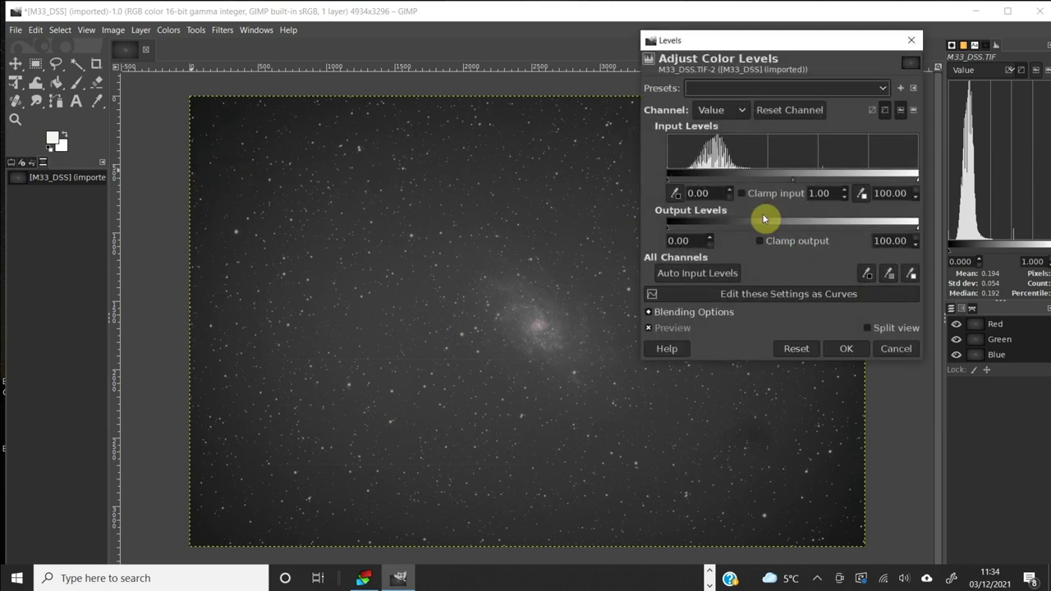
drag(670, 186, 675, 184)
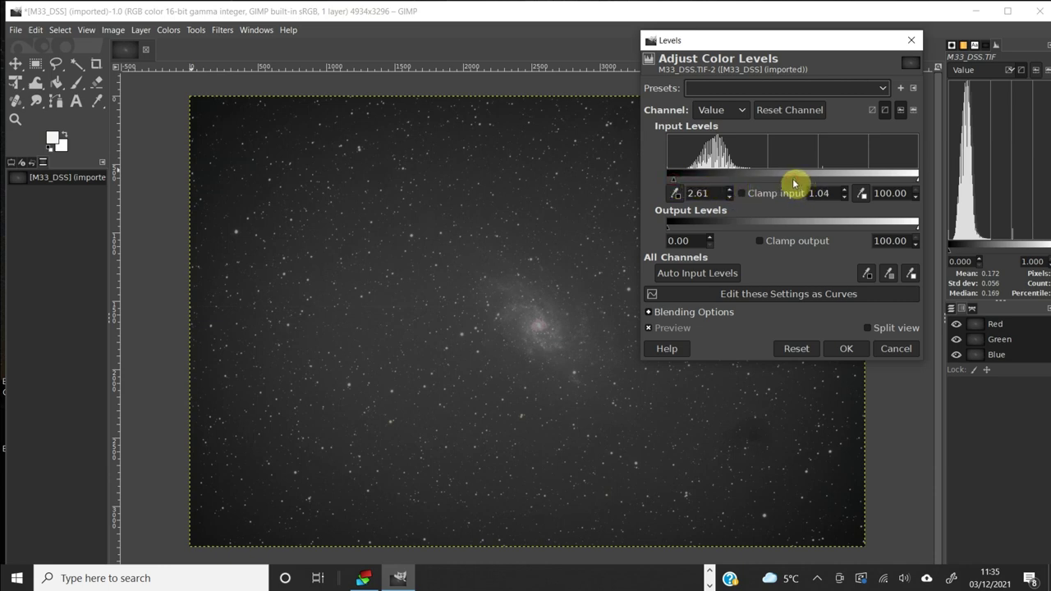
drag(789, 185, 787, 188)
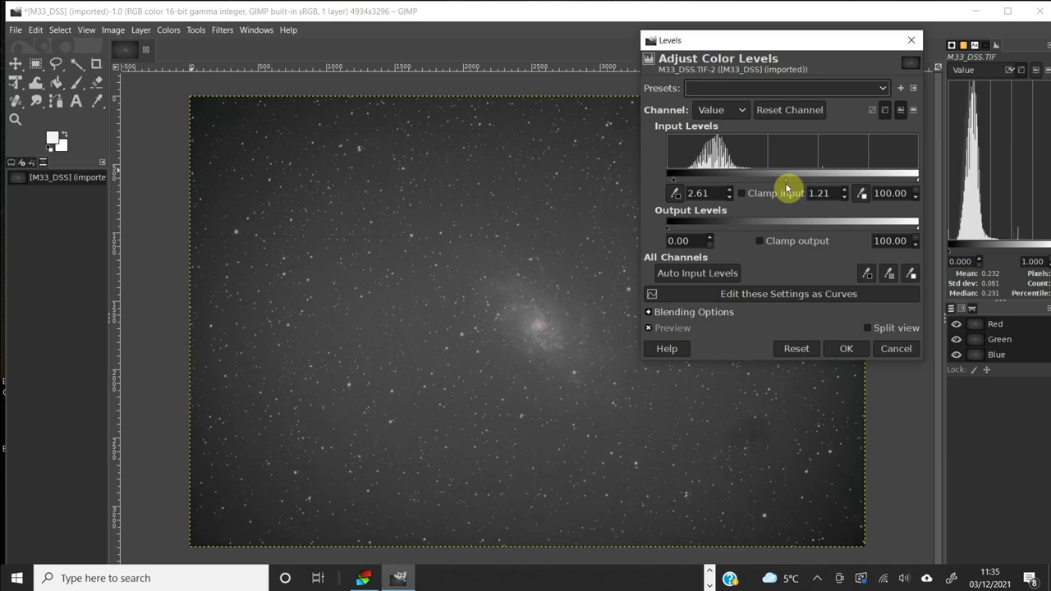
drag(787, 188, 784, 189)
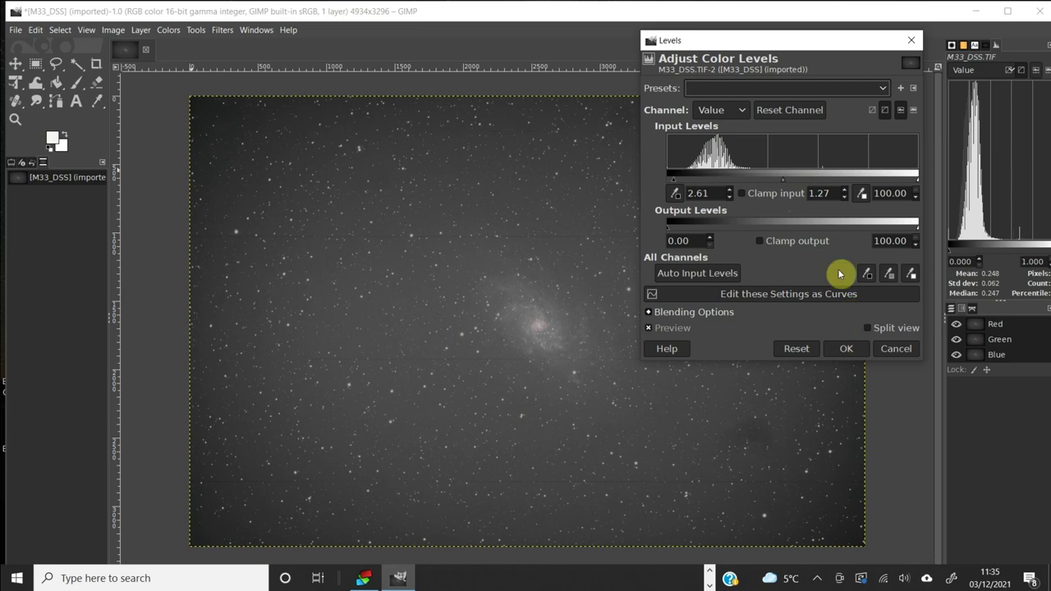
click(867, 329)
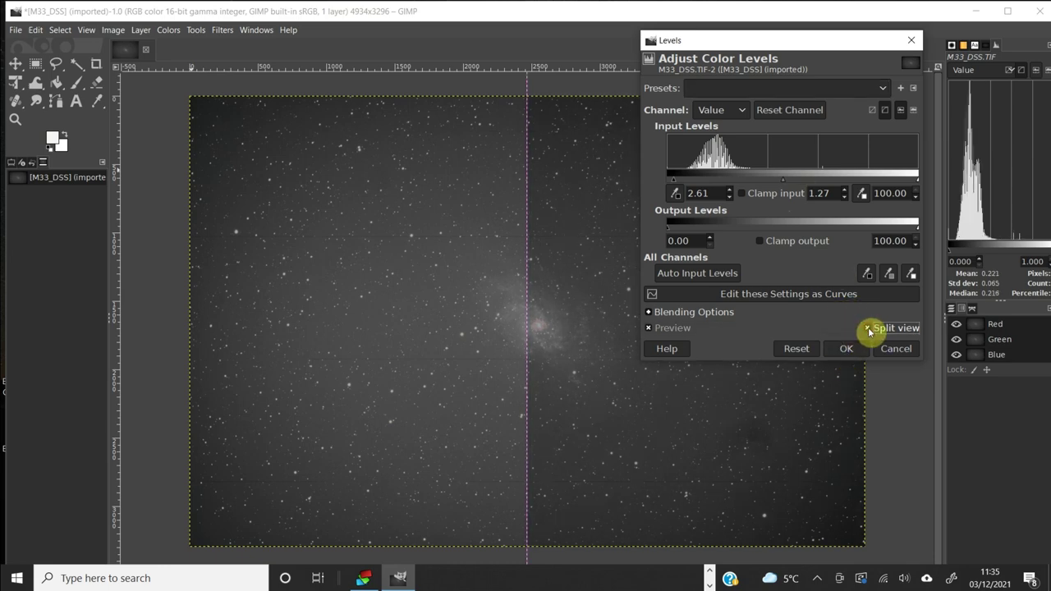
click(867, 328)
click(847, 348)
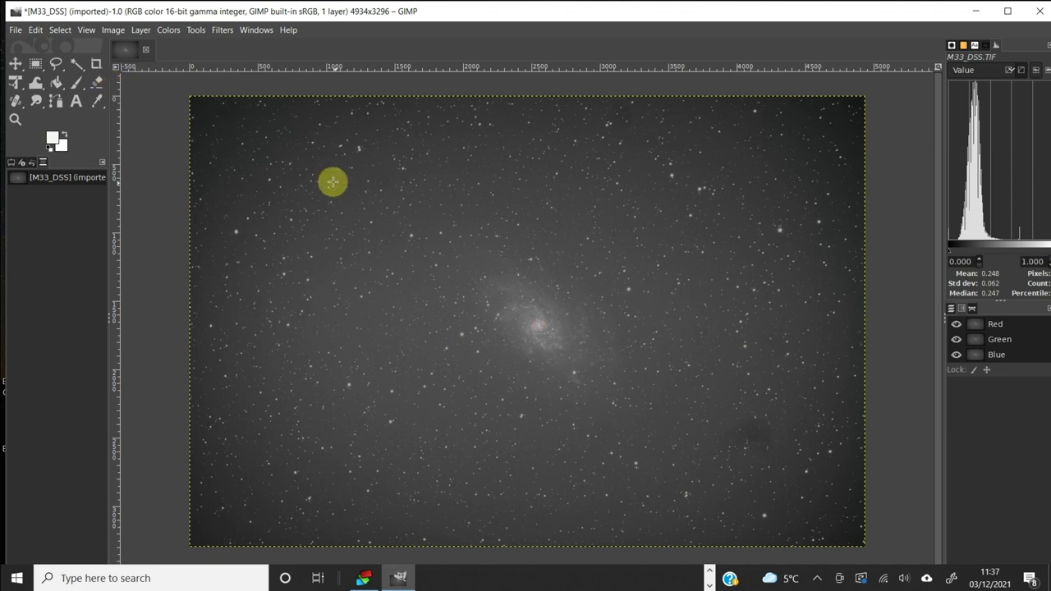
Crop the image around the galaxy to about 2676 x 1688 pixels, removing the dark outer edges.
click(96, 66)
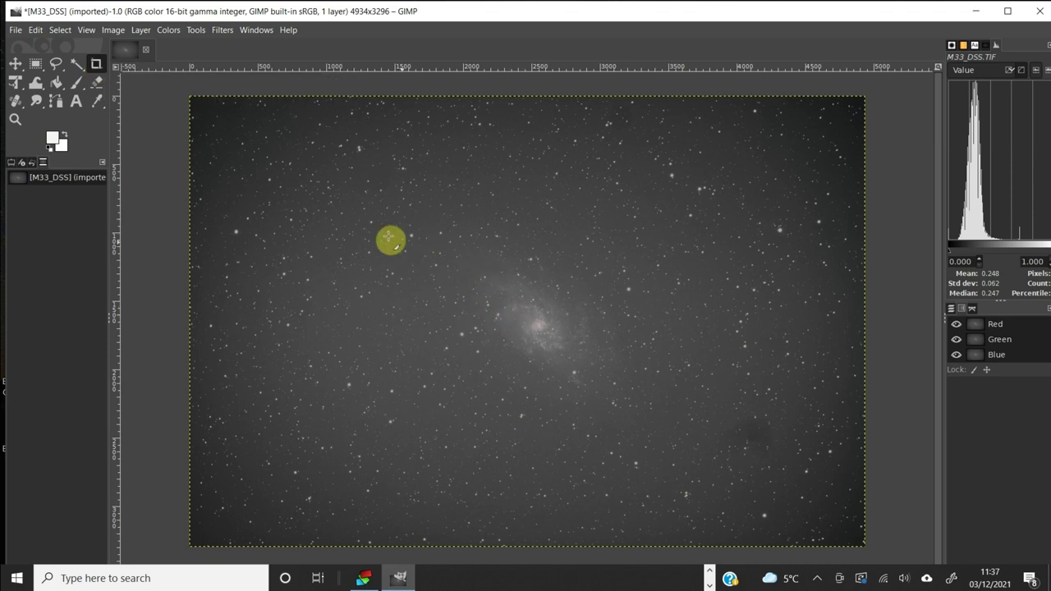
drag(353, 217, 720, 448)
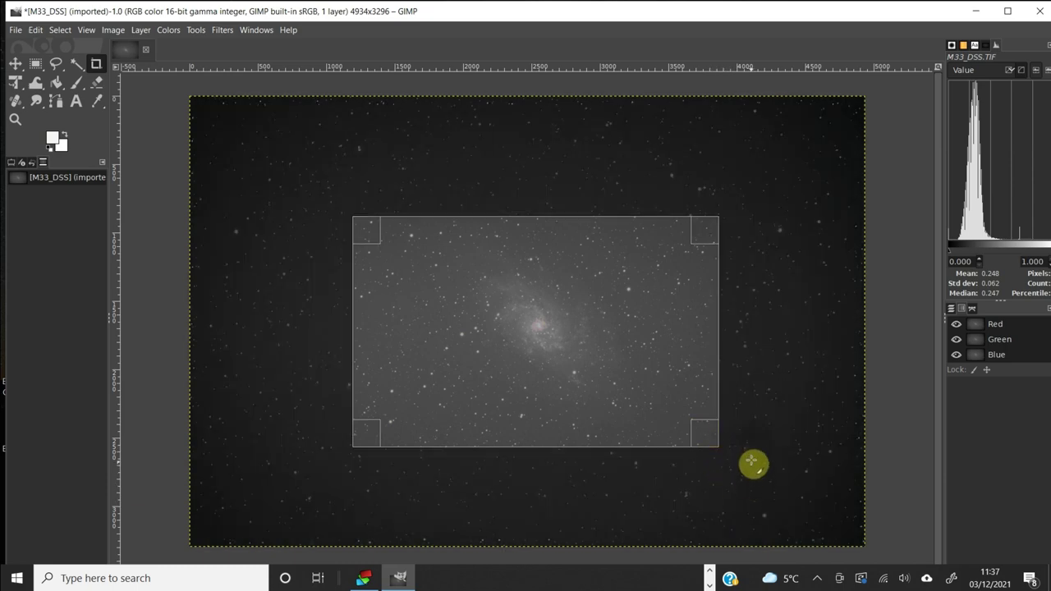
drag(606, 369, 610, 367)
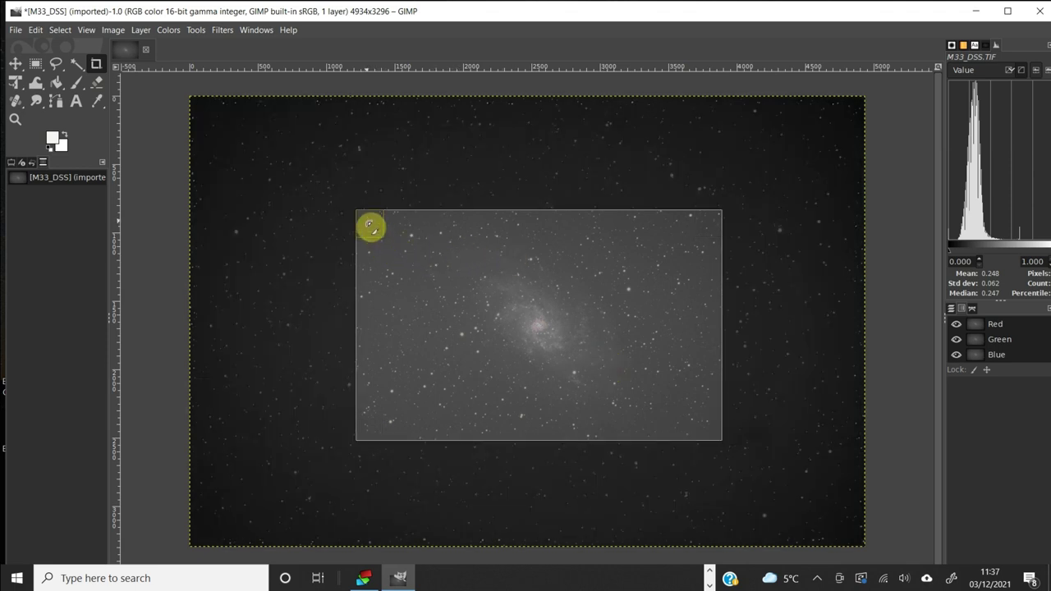
key(Return)
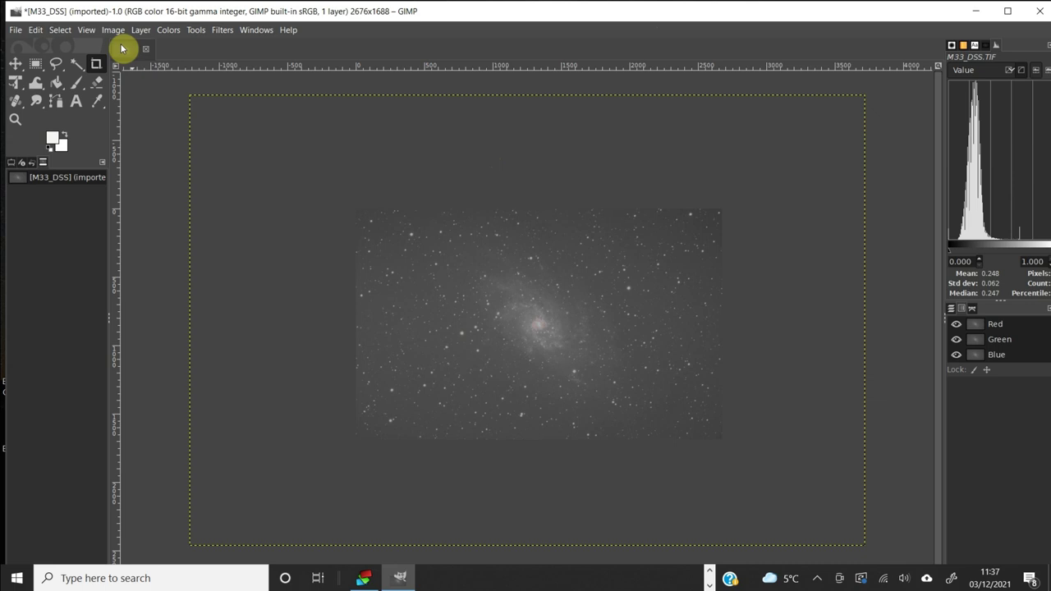
Shape a Value-channel S-curve in Curves with points at about input 66.75, output 82.03 and input 28.90, output 30.86.
click(83, 31)
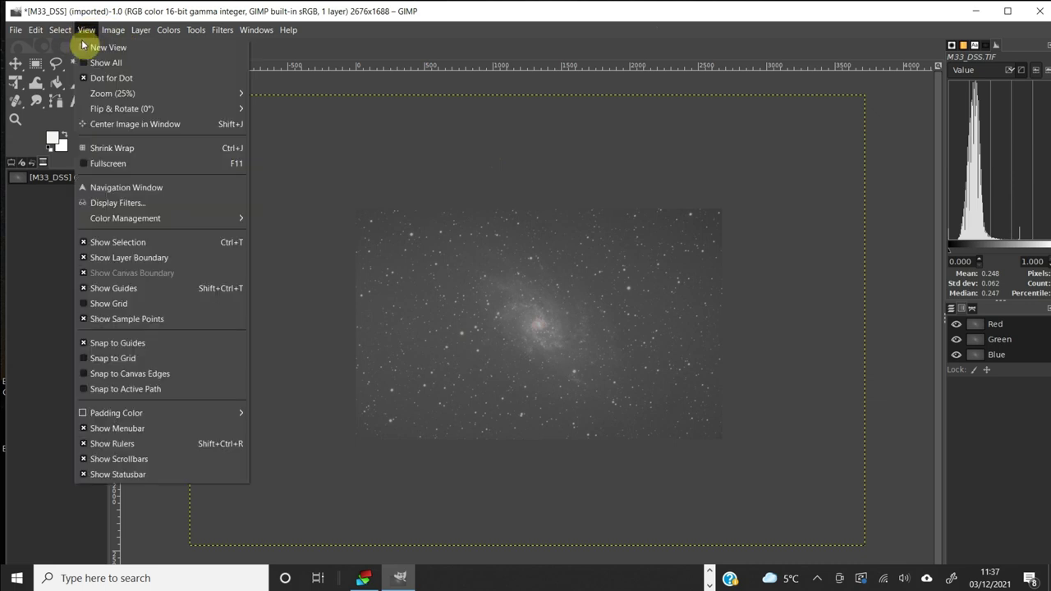
mouse_move(102, 98)
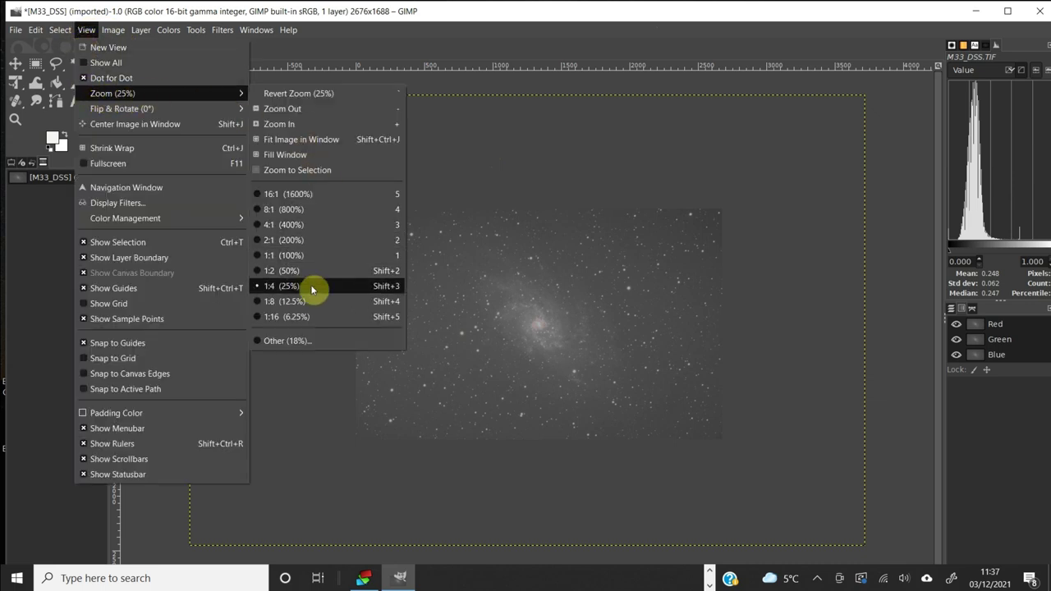
click(286, 275)
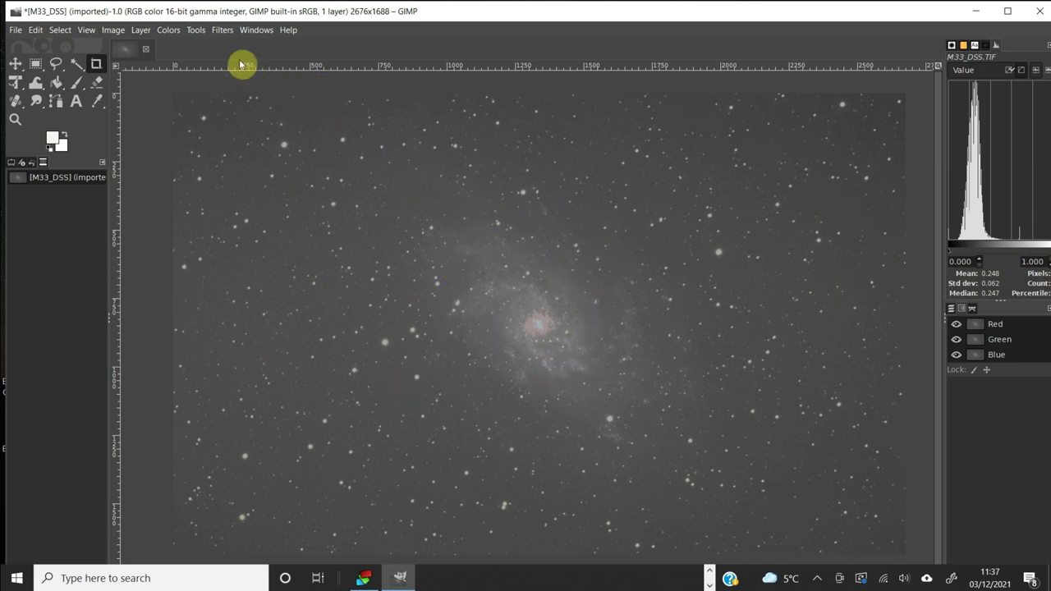
click(161, 33)
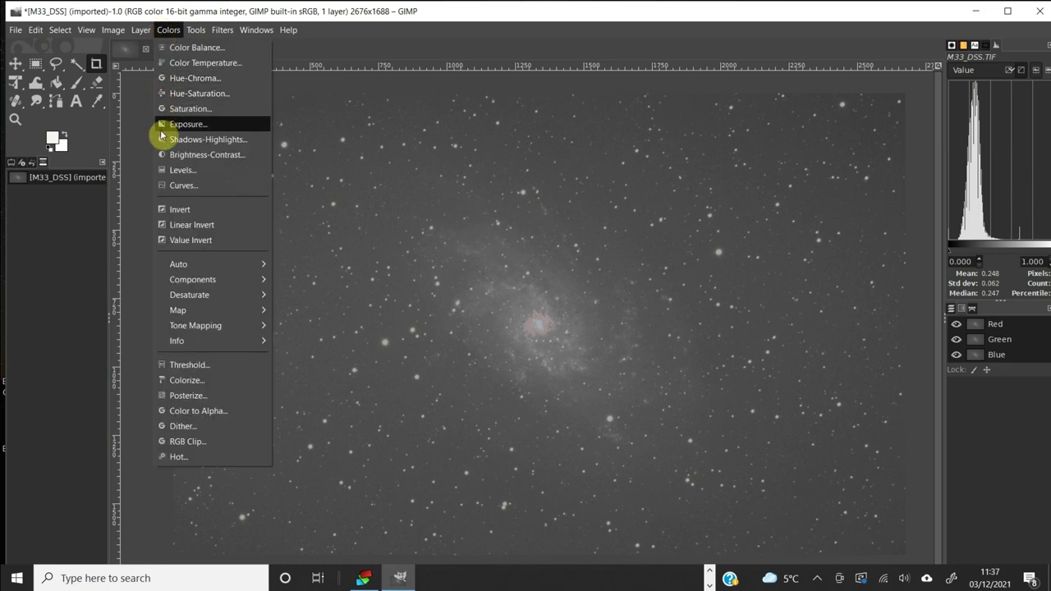
click(179, 190)
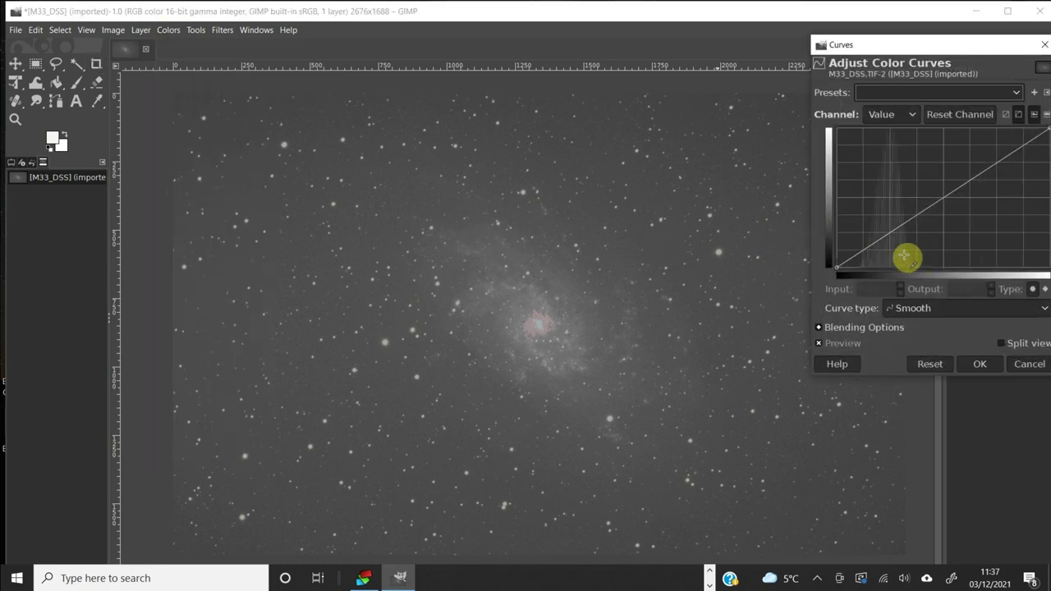
click(985, 170)
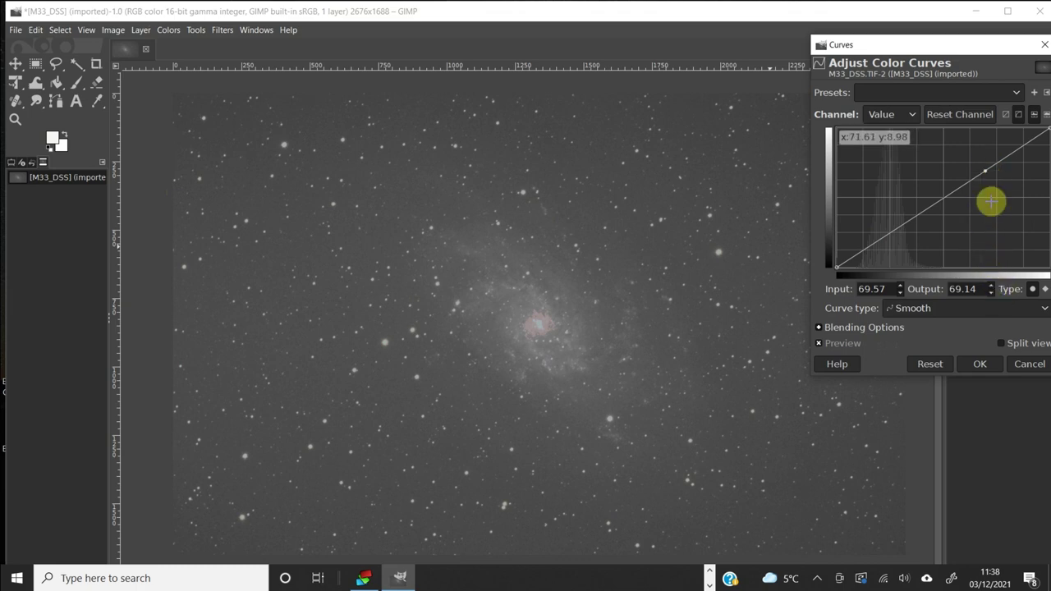
drag(988, 171, 980, 153)
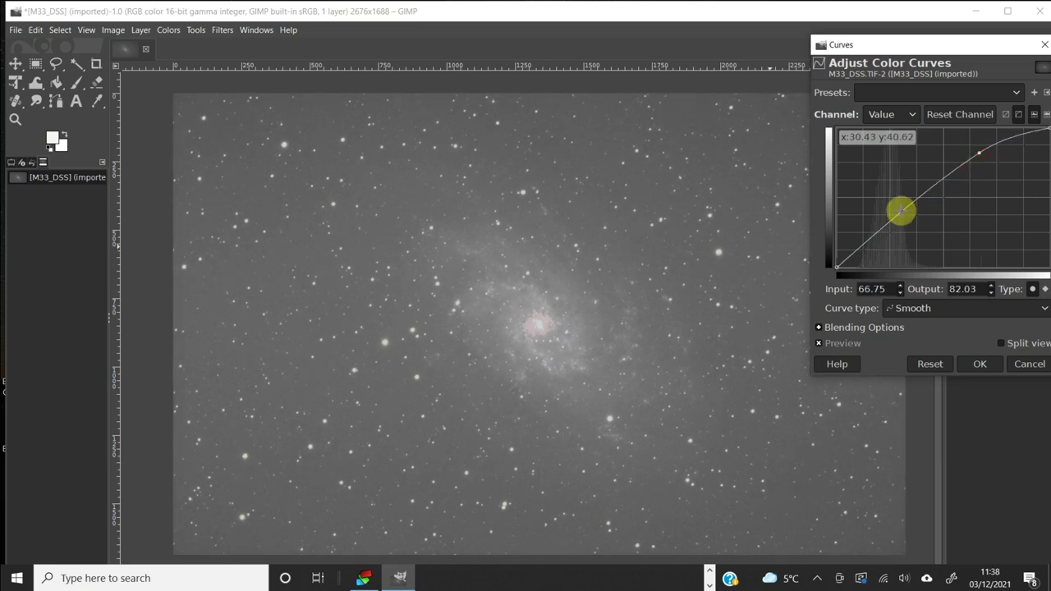
drag(891, 217, 895, 223)
drag(896, 223, 898, 226)
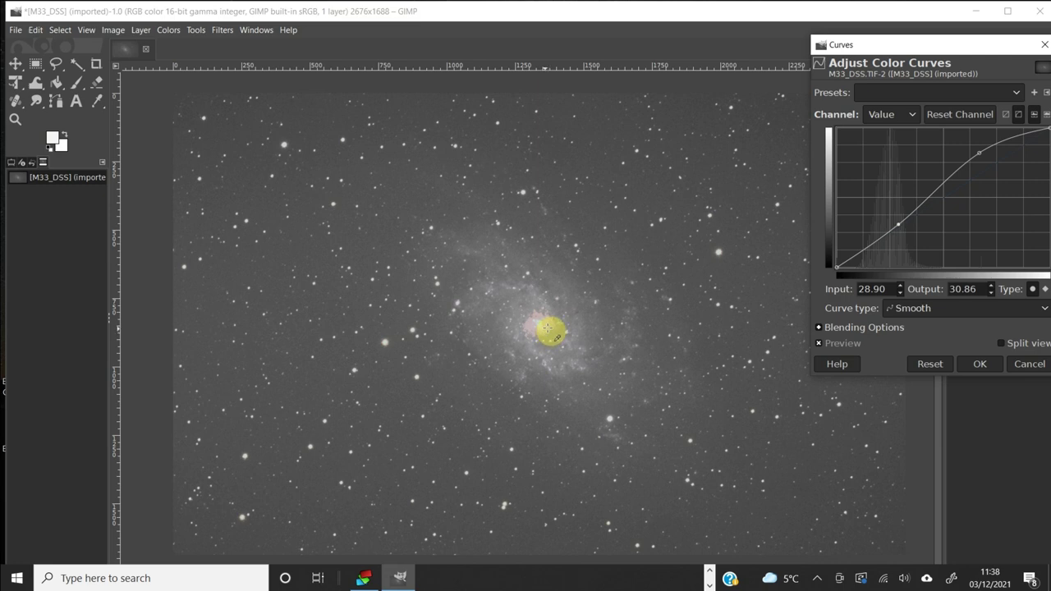
Compare the curve adjustment with the original in split view and apply the Curves adjustment.
click(1002, 344)
click(1002, 344)
click(1002, 344)
click(1002, 344)
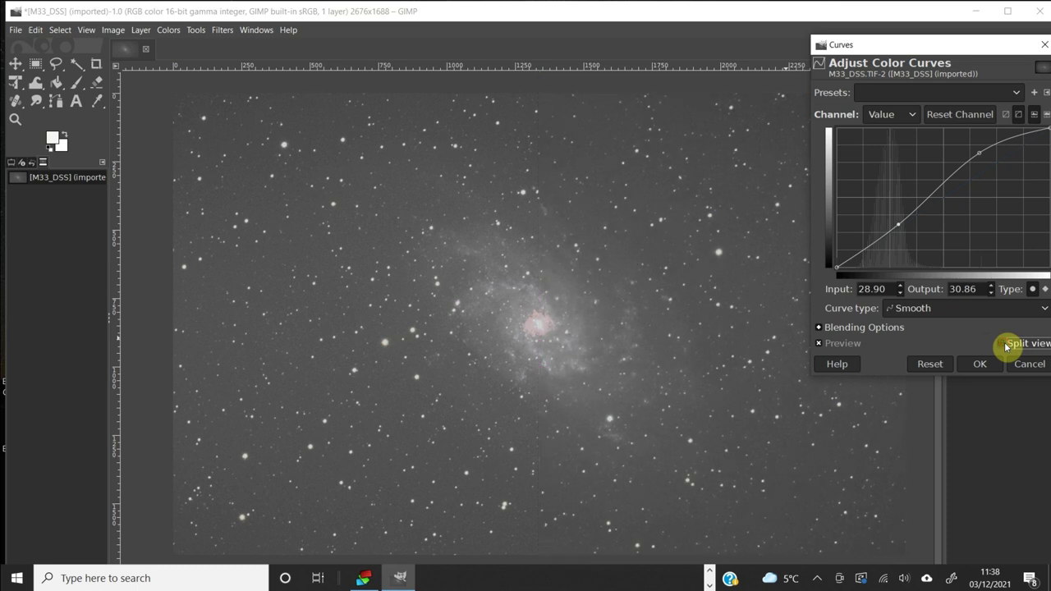
click(980, 364)
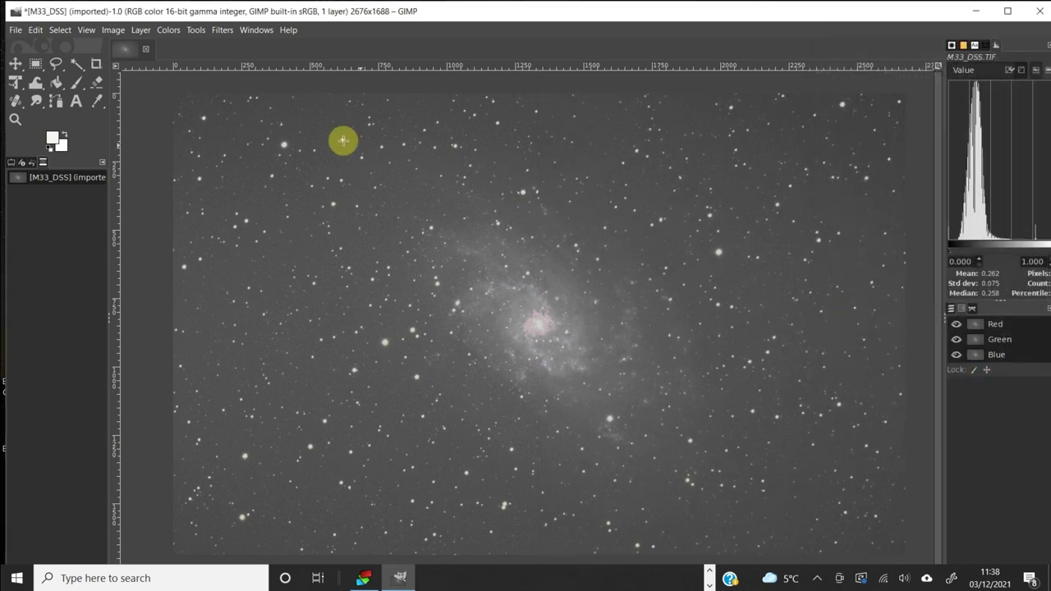
Apply a second Value-channel Curves adjustment with points at about input 64.96, output 74.61 and input 31.20, output 32.42.
click(165, 29)
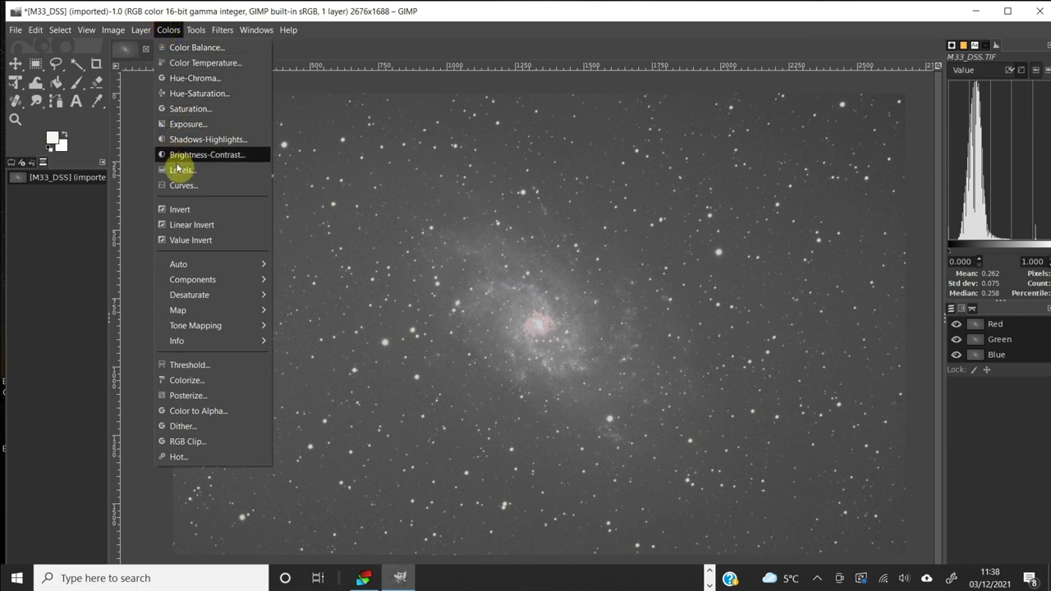
click(180, 186)
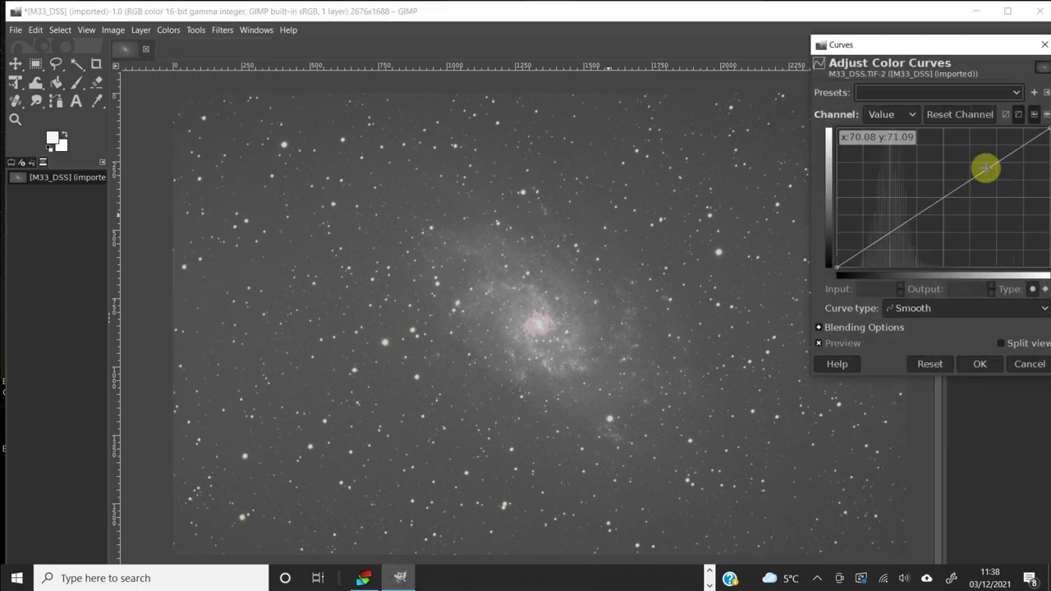
drag(983, 170, 975, 163)
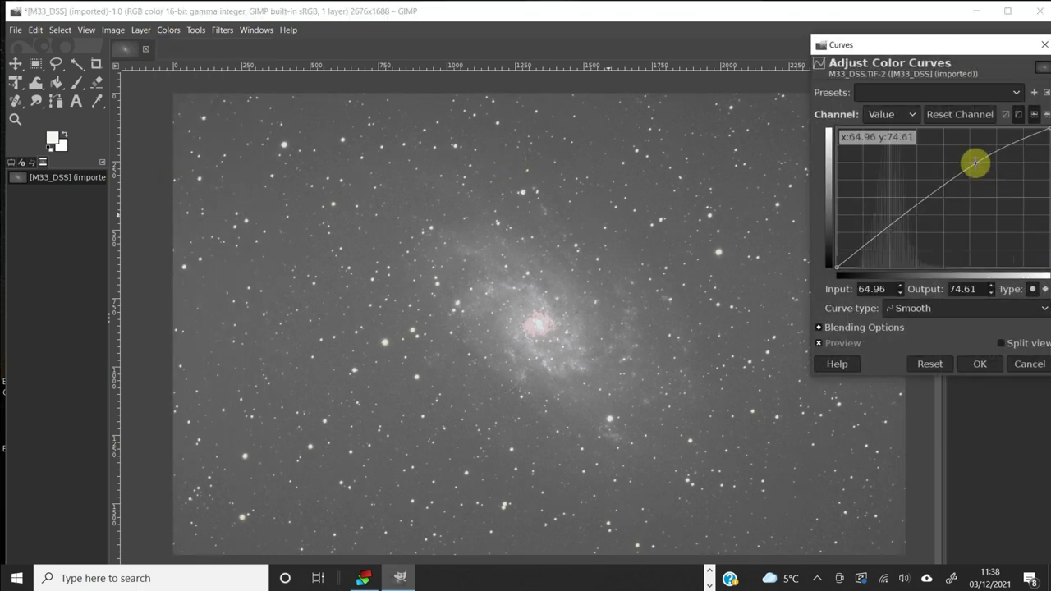
drag(900, 214, 904, 222)
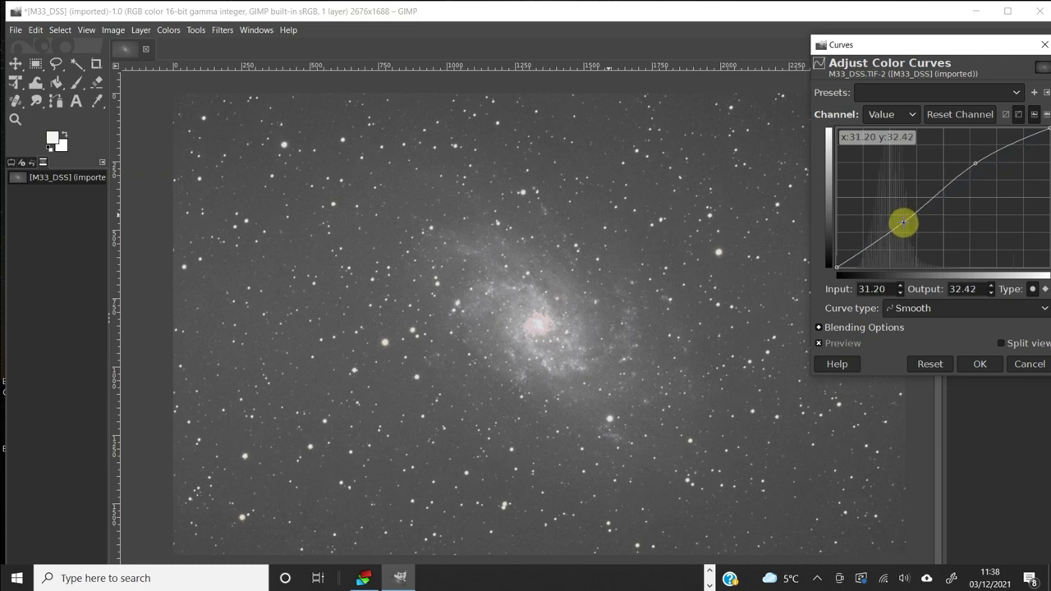
click(1000, 343)
click(986, 364)
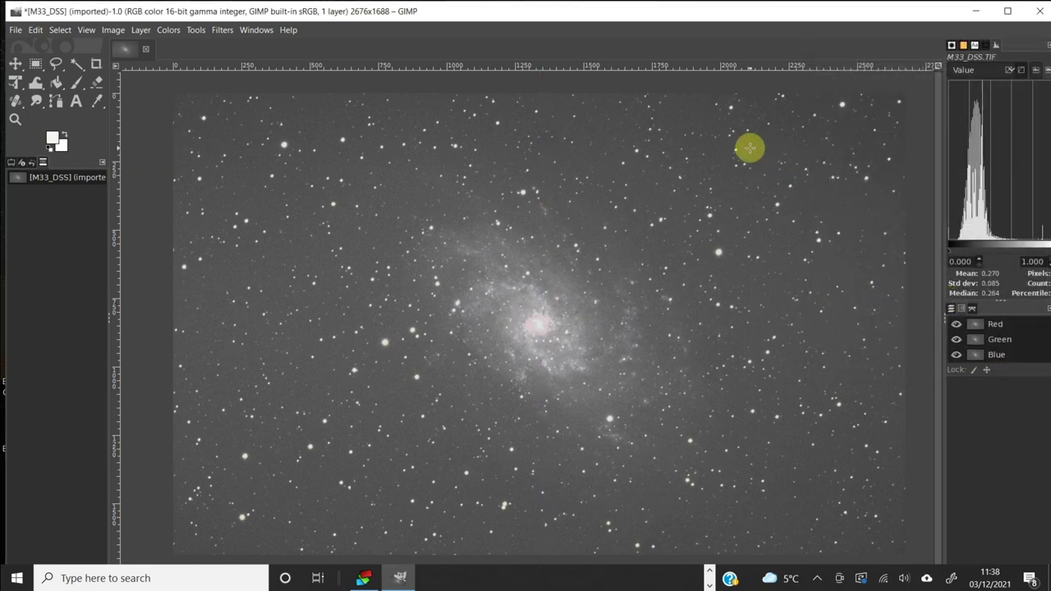
Open Levels and examine the Red and Blue channel histograms, trying out the Blue channel's black input level.
click(168, 29)
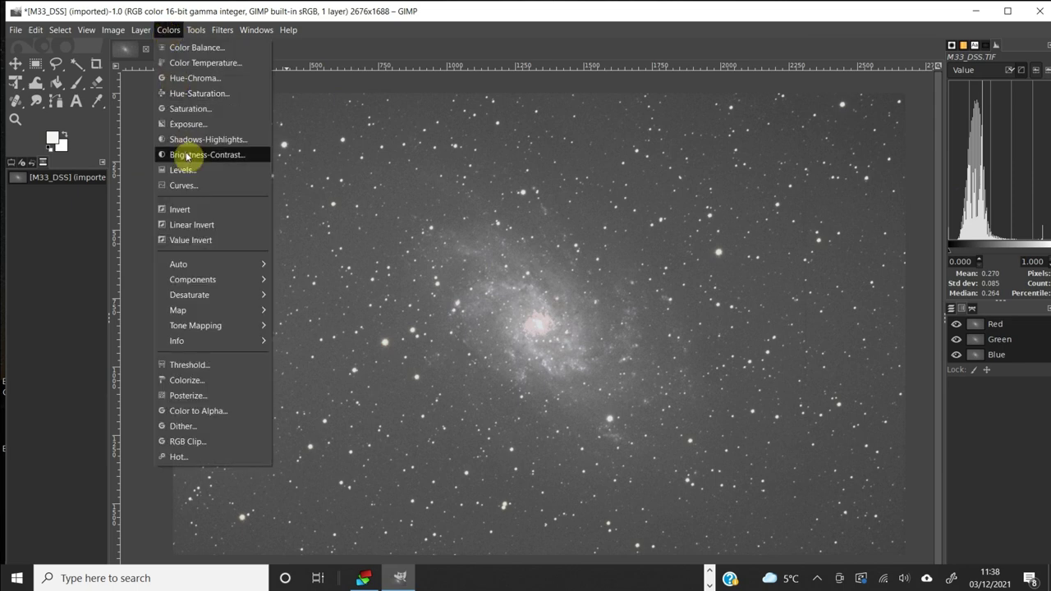
click(179, 169)
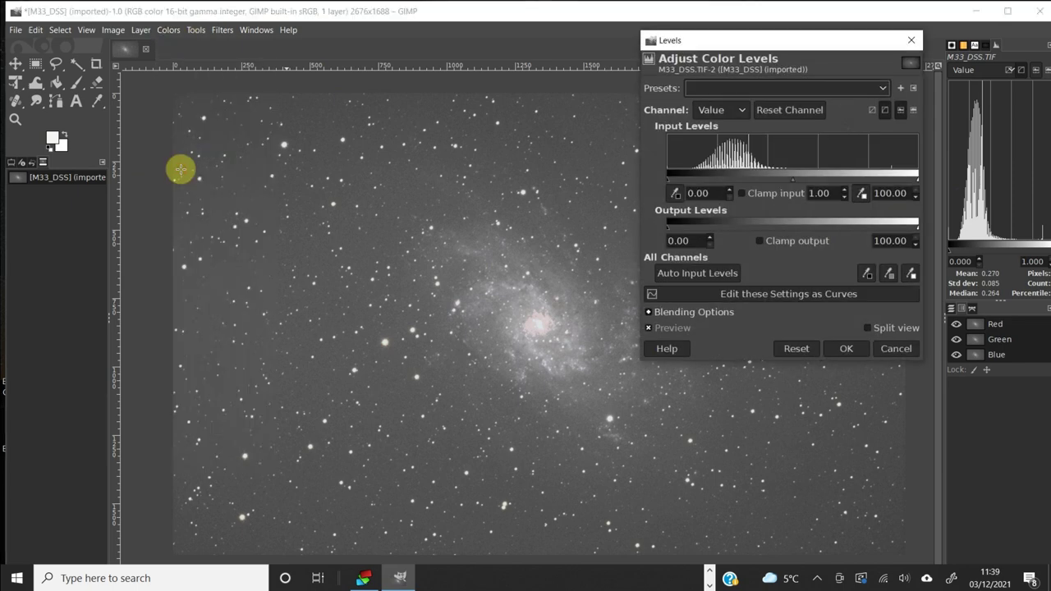
click(742, 111)
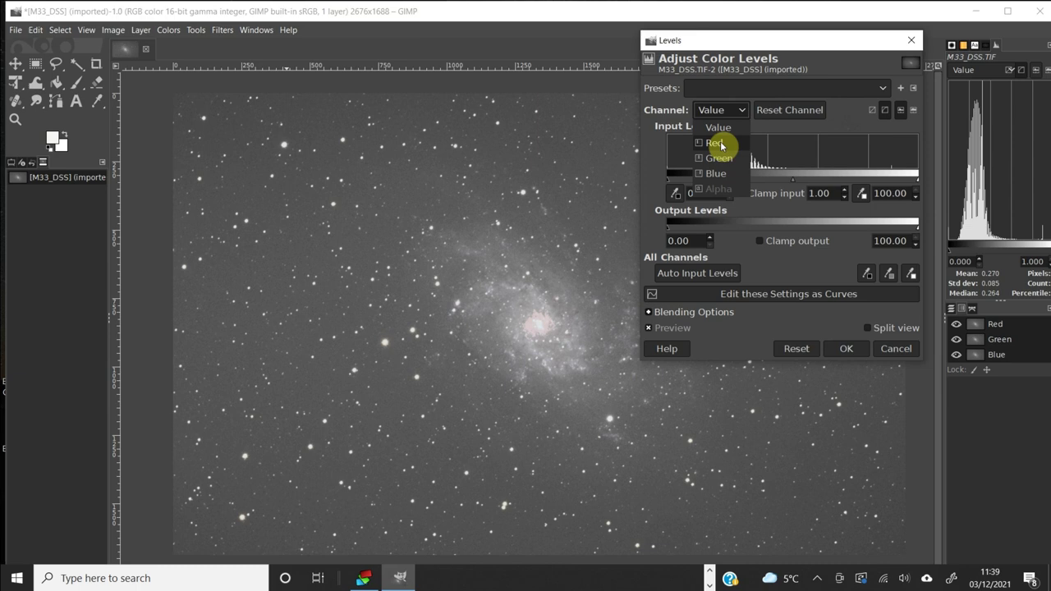
click(721, 142)
click(741, 111)
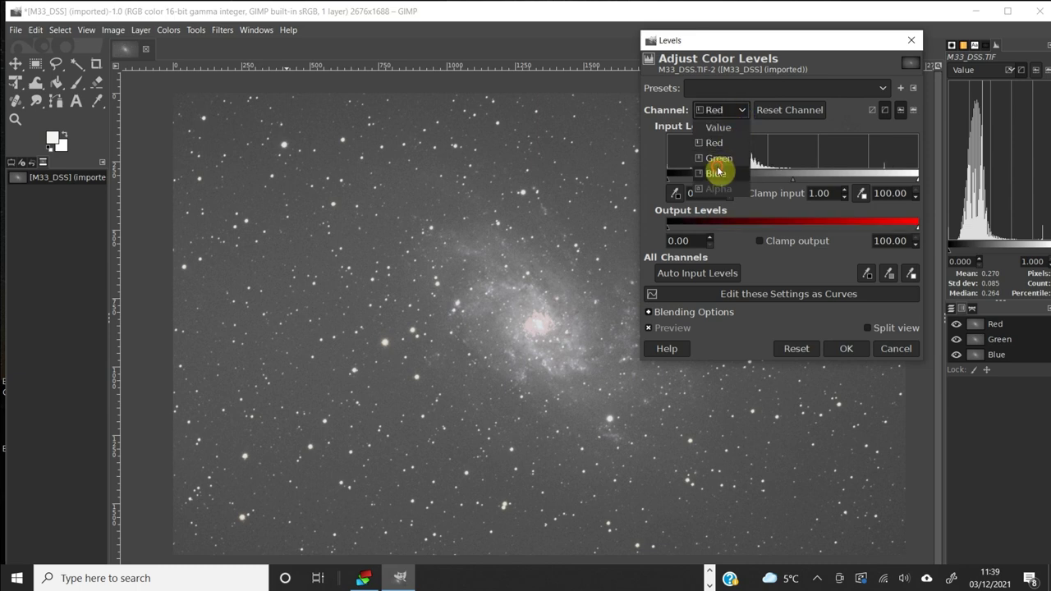
click(717, 170)
click(736, 117)
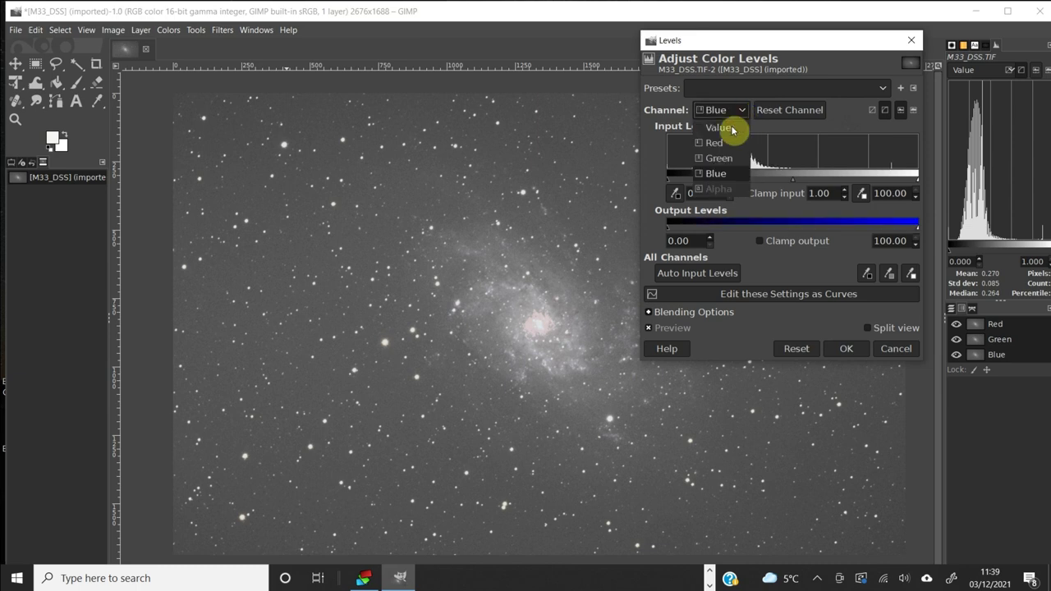
click(717, 171)
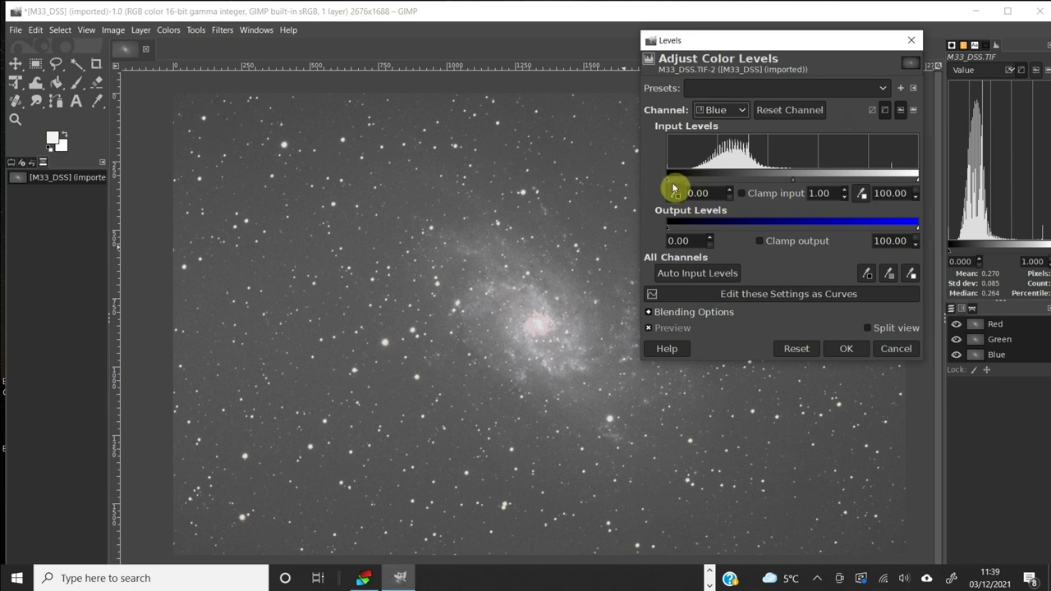
drag(670, 183, 667, 183)
Set the Value channel's black input level to 6.54, compare it in split view, and apply the Levels adjustment.
click(741, 111)
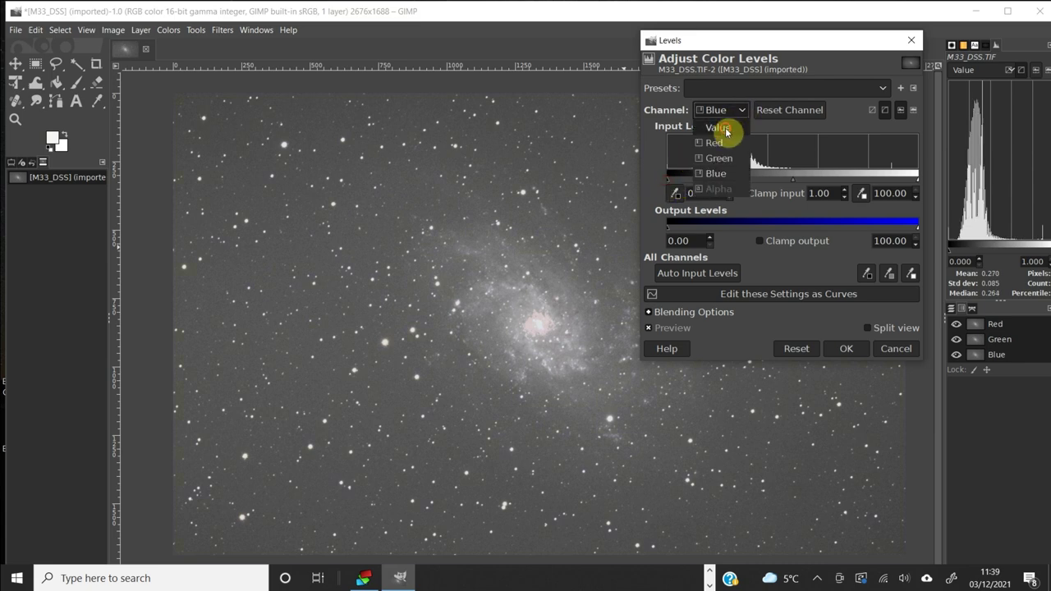
click(719, 129)
drag(669, 183, 685, 181)
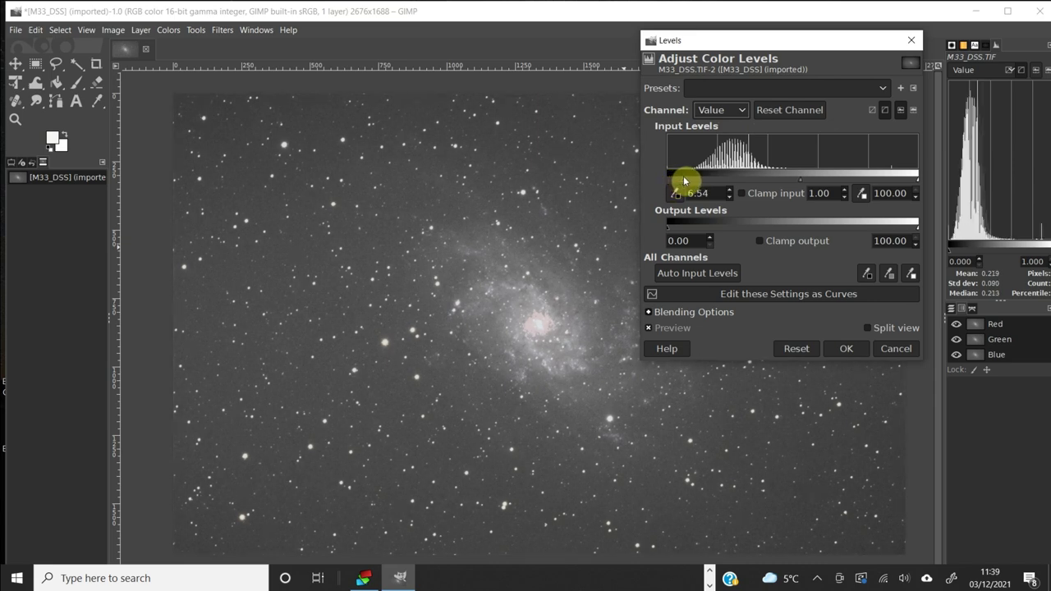
click(866, 328)
click(867, 329)
click(846, 348)
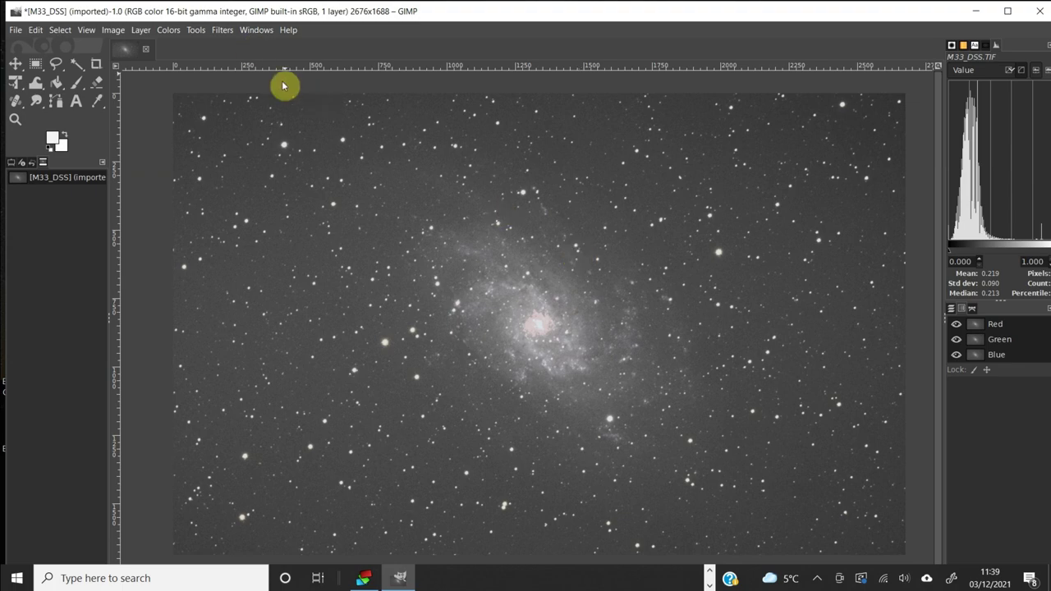
Raise the image's chroma to about 8.8 with Hue-Chroma, check it in split view, and apply it.
click(168, 32)
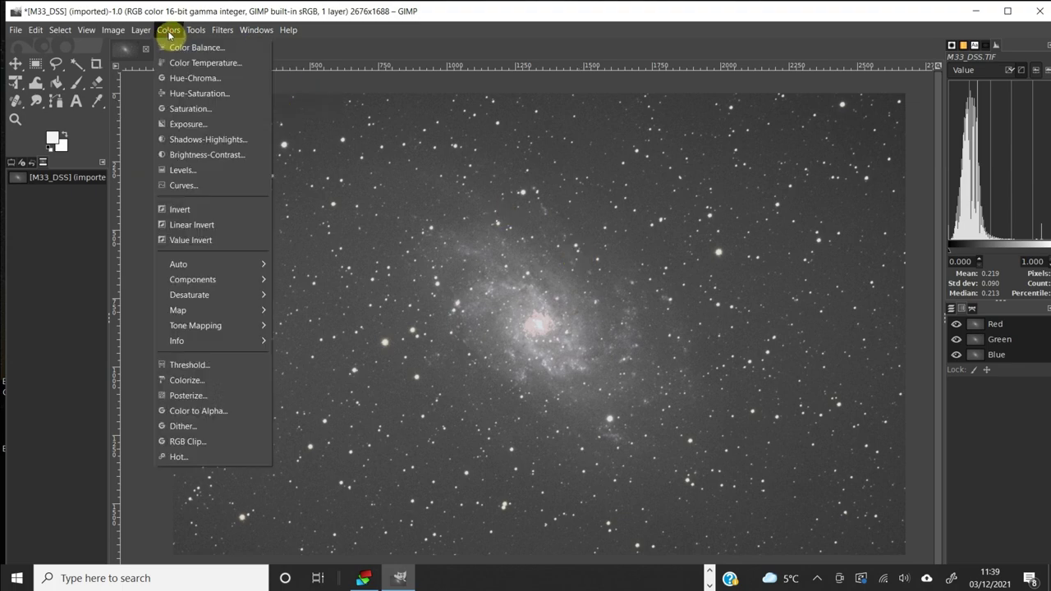
click(178, 78)
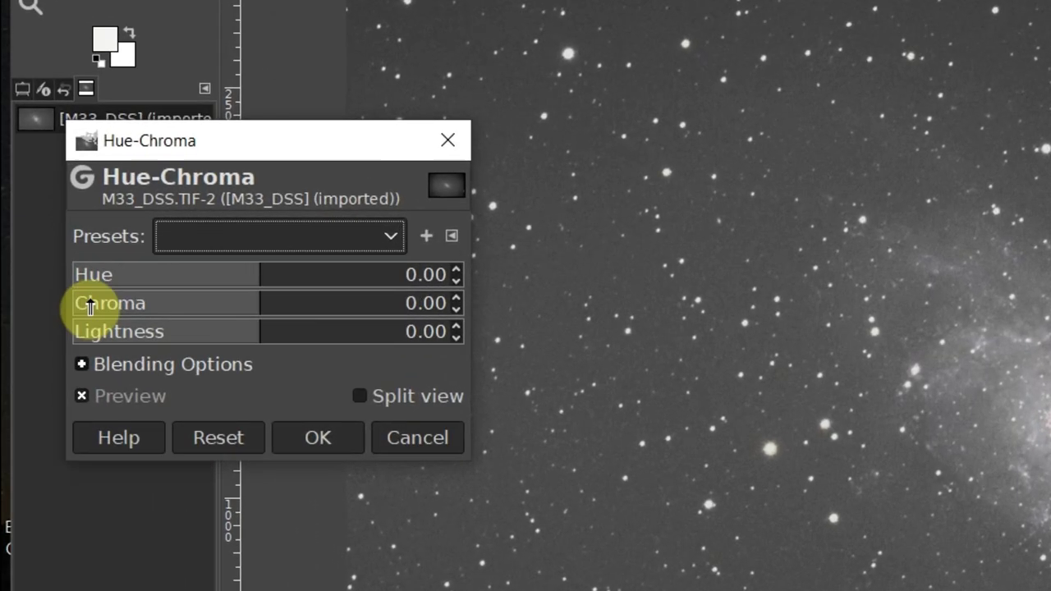
click(269, 302)
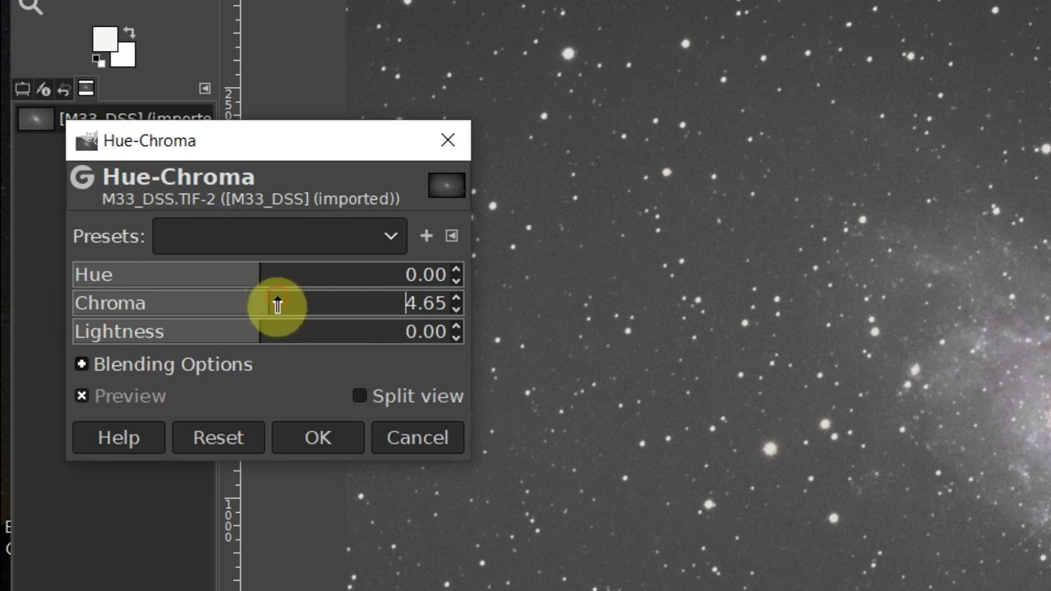
click(278, 304)
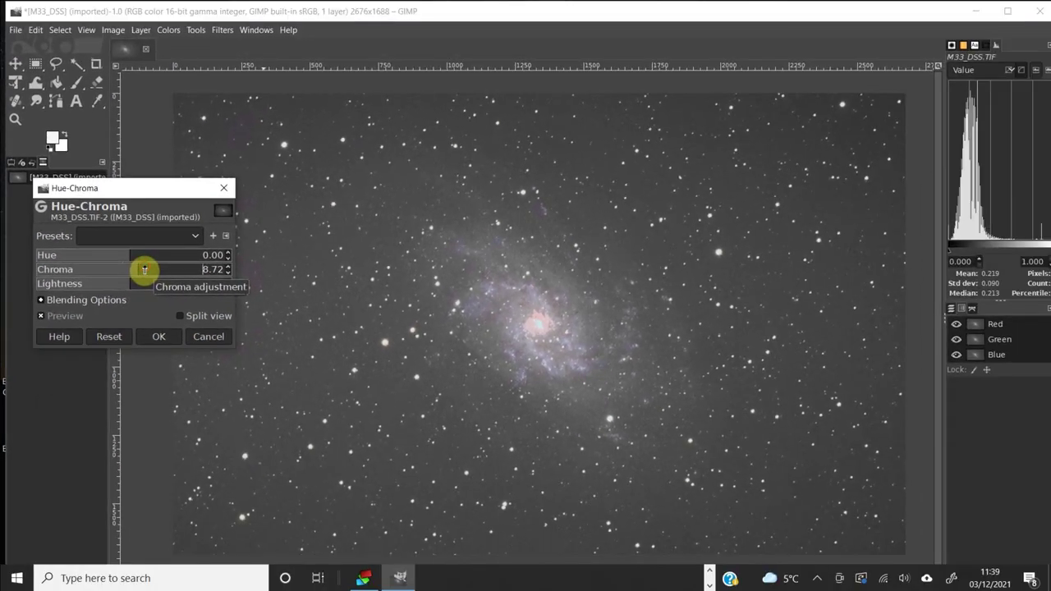
scroll(143, 270, up, 3)
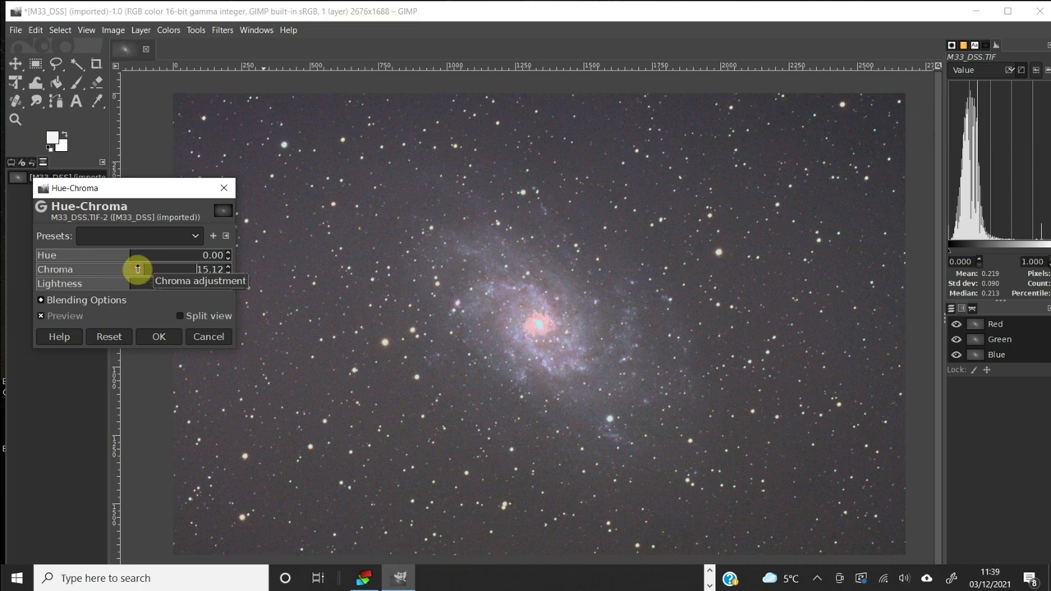
drag(138, 269, 135, 274)
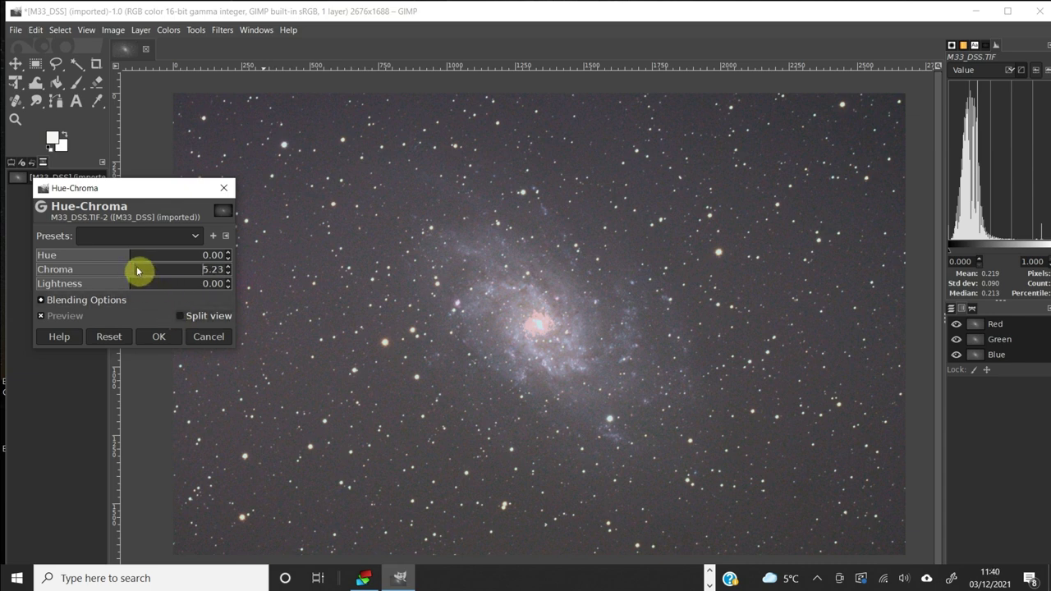
drag(136, 273, 220, 270)
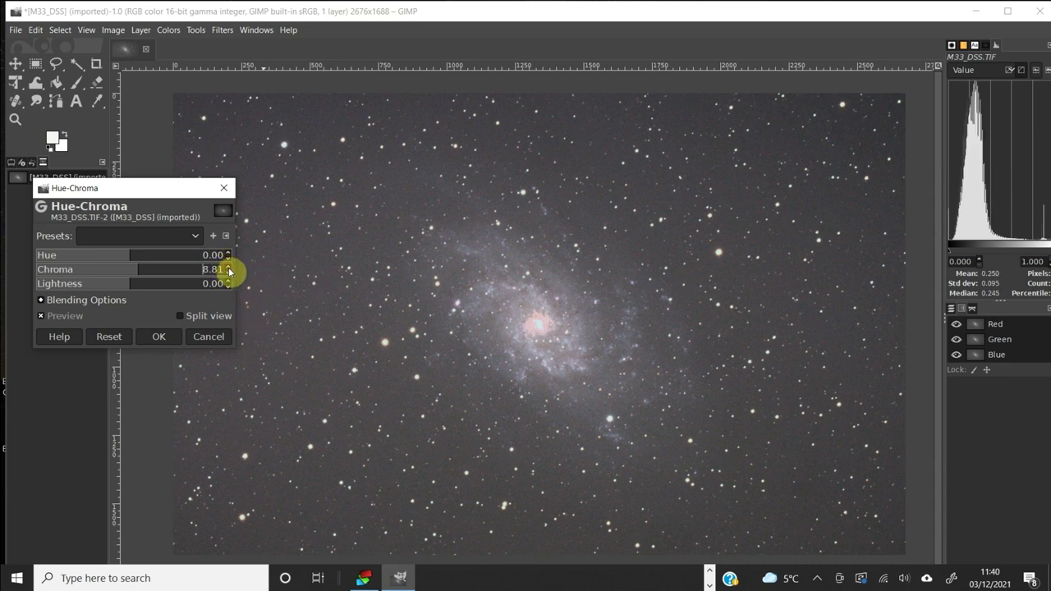
click(182, 317)
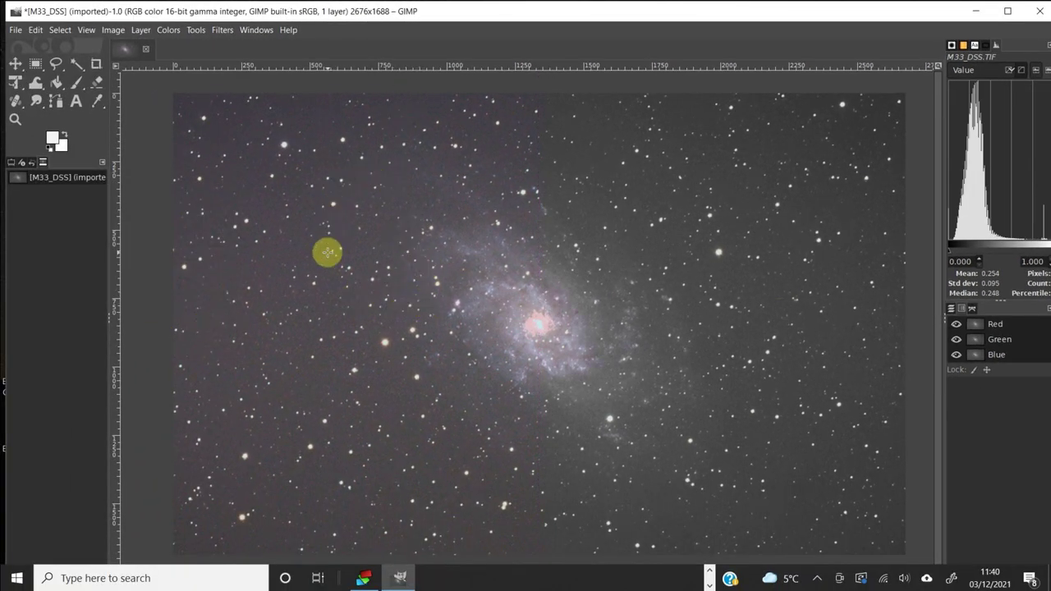
Open Levels and lower the Red channel's maximum output level to 91.07.
click(166, 31)
click(183, 171)
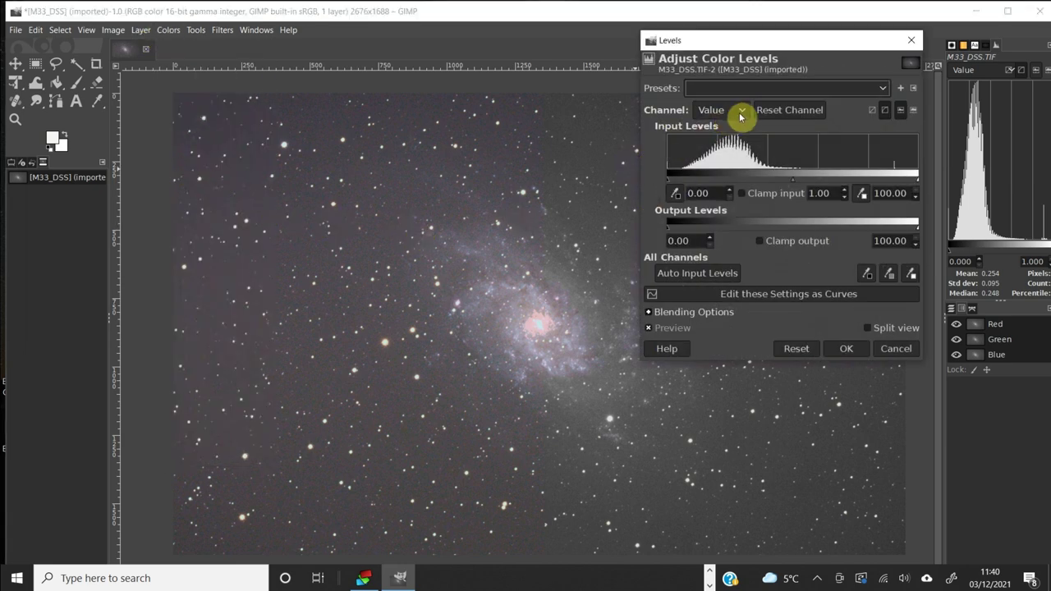
click(742, 111)
click(713, 153)
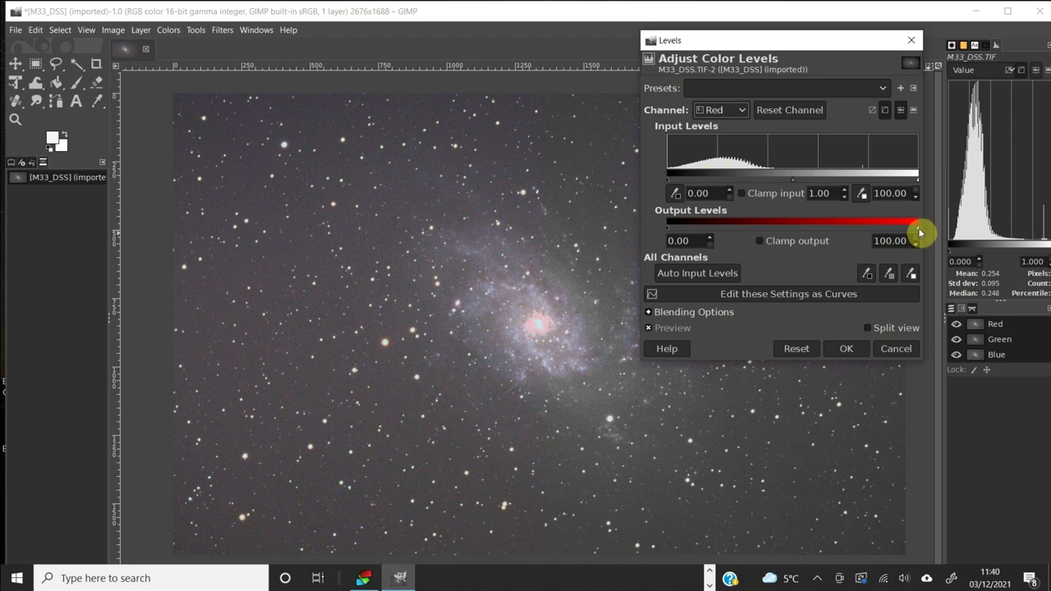
drag(917, 231, 909, 230)
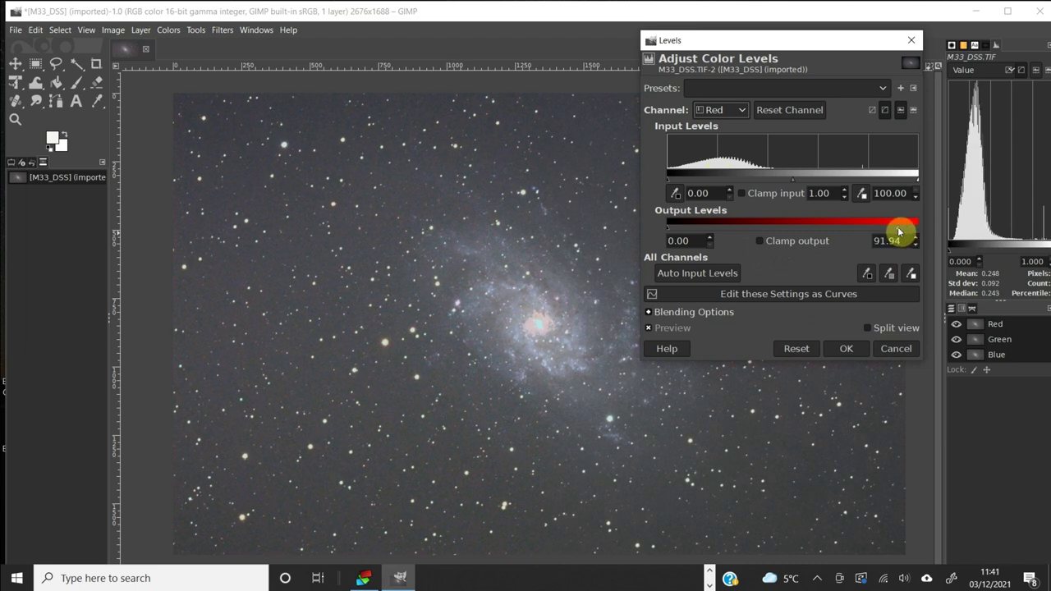
drag(898, 232, 896, 235)
Compare the Red channel adjustment with the original in split view, then apply the Levels adjustment.
click(868, 330)
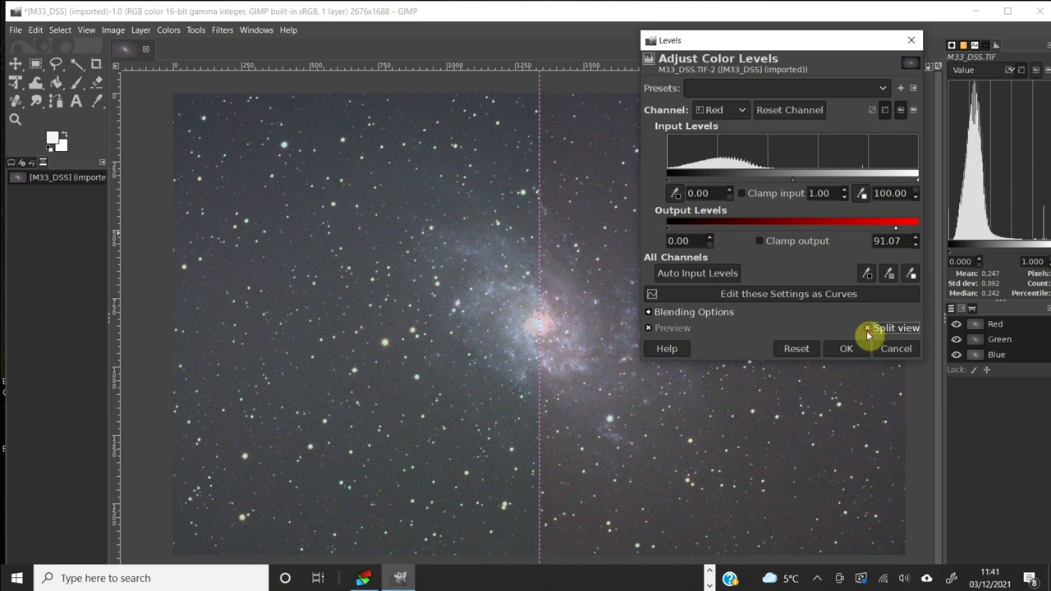
click(867, 329)
drag(819, 39, 971, 60)
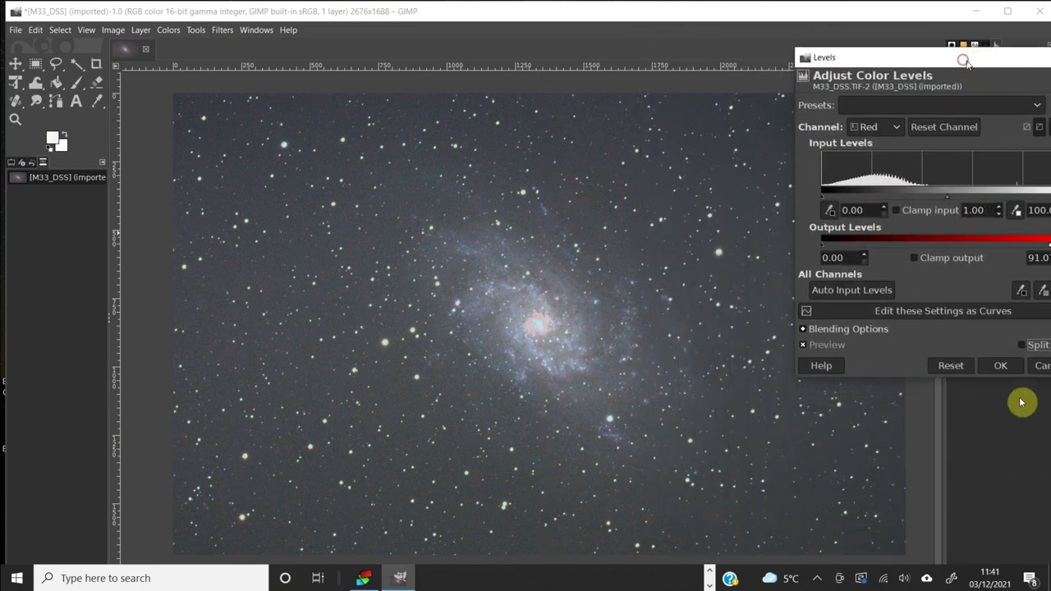
click(1020, 345)
click(1019, 345)
click(1019, 345)
click(1019, 345)
click(1019, 345)
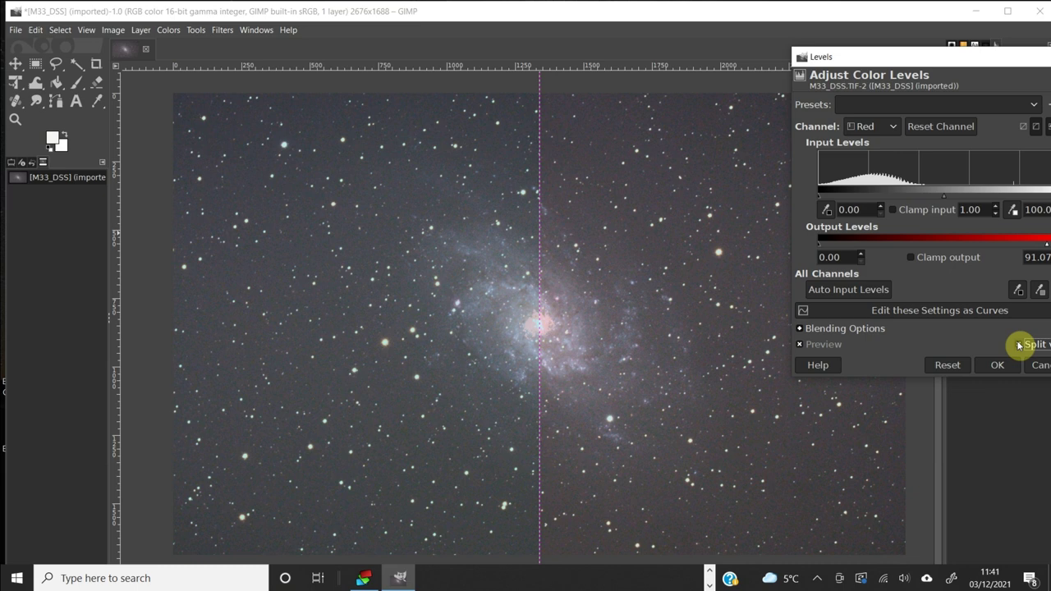
click(1019, 345)
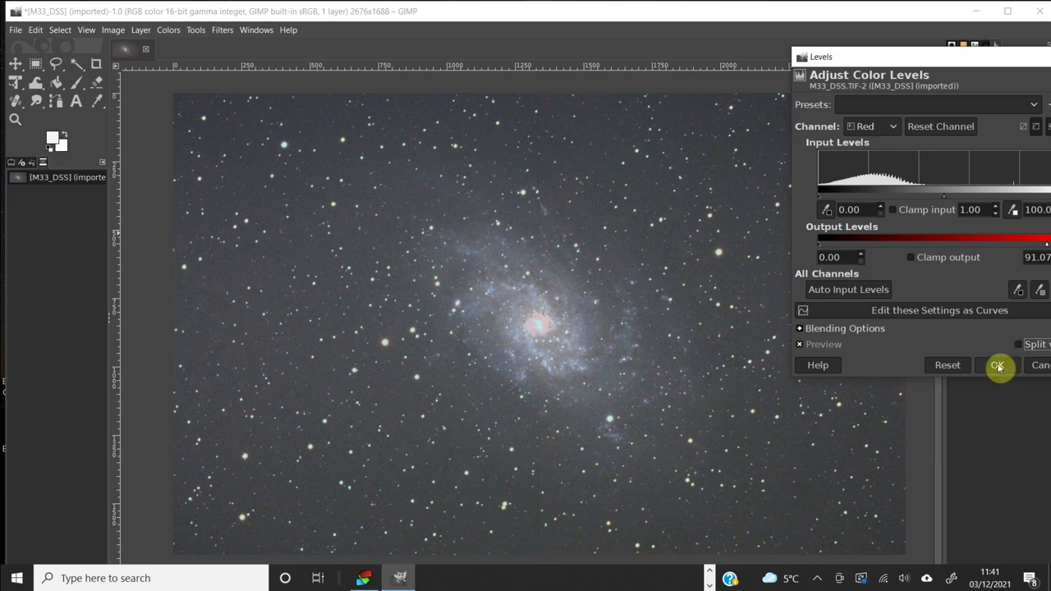
click(997, 365)
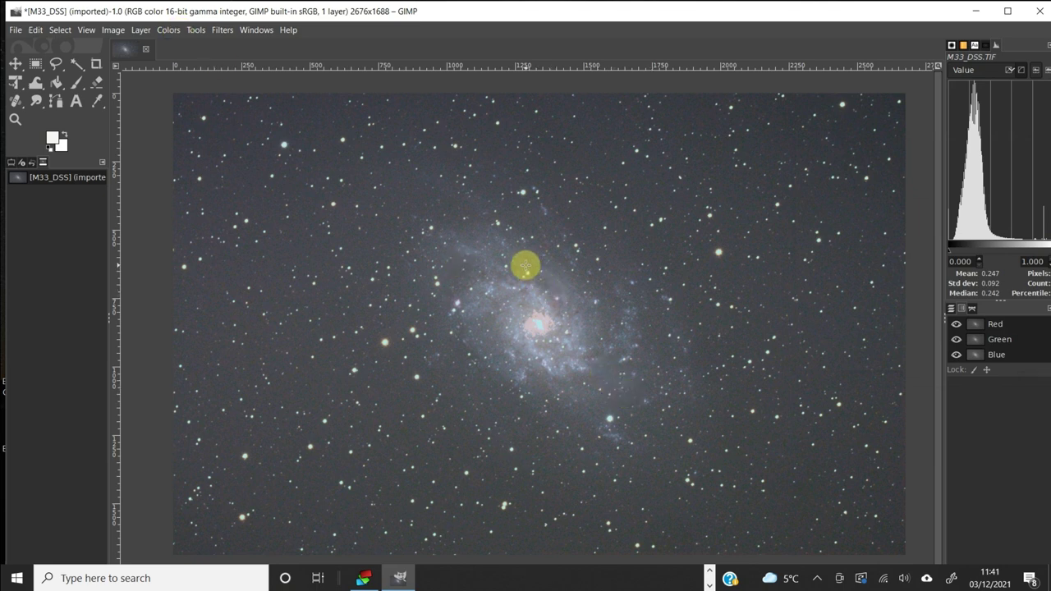
Set Highlights to -11.73 with Shadows-Highlights, compare it in split view, and apply the adjustment.
click(167, 33)
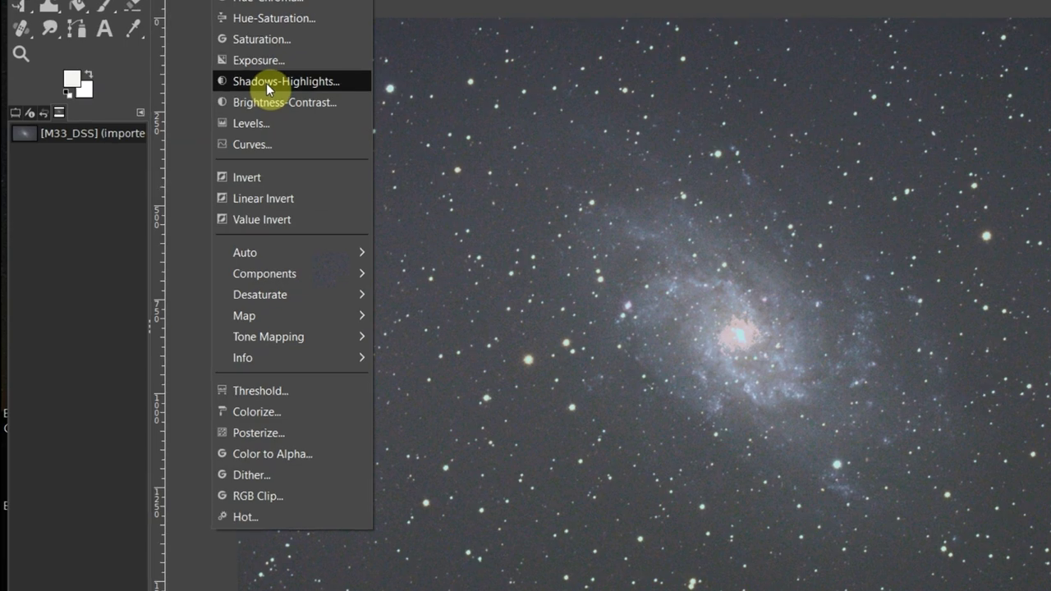
click(193, 140)
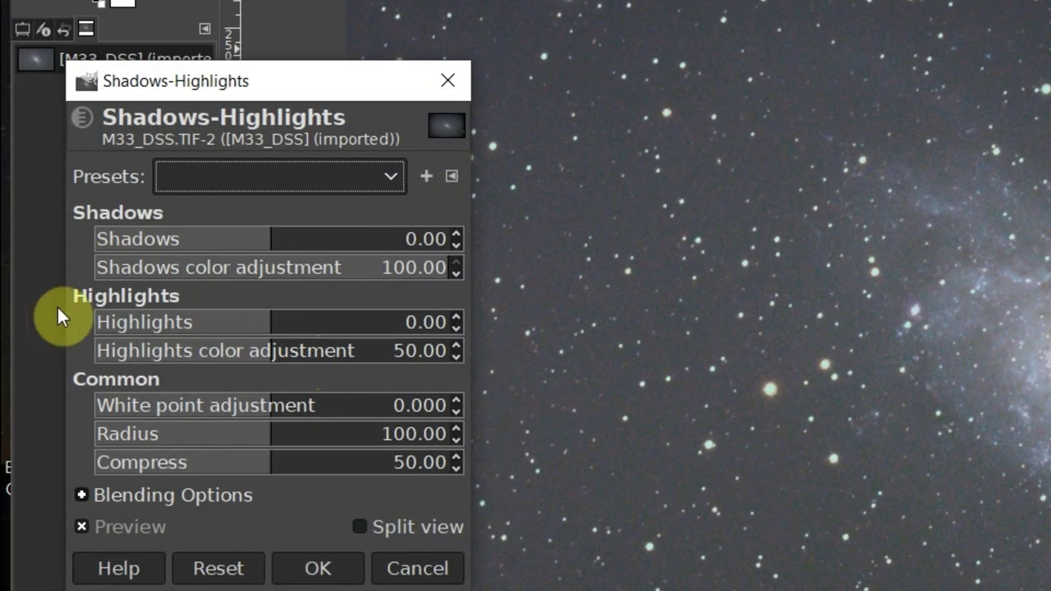
click(252, 322)
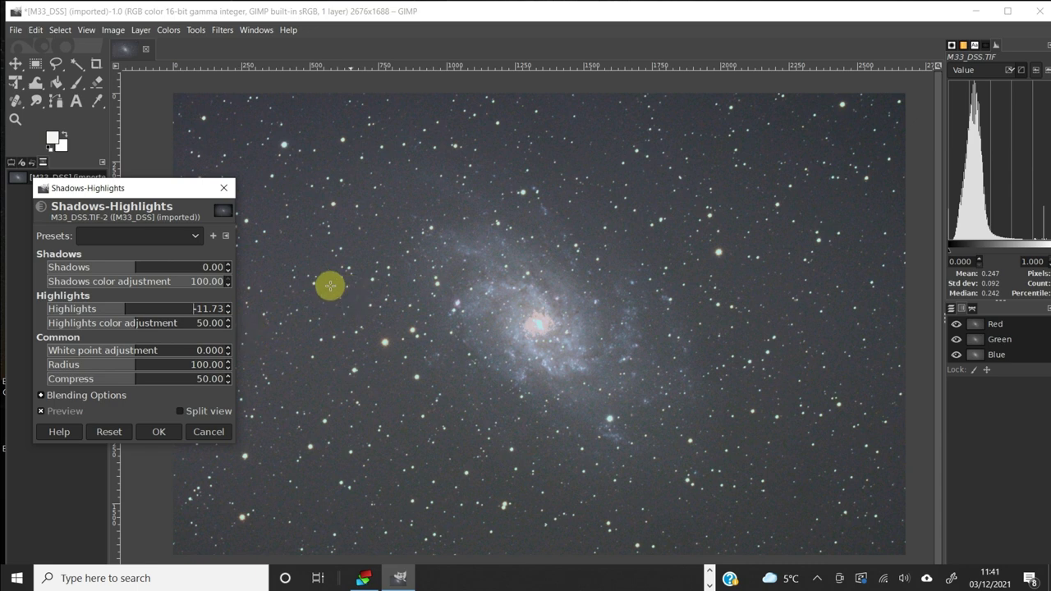
click(181, 412)
click(180, 412)
click(181, 412)
click(172, 432)
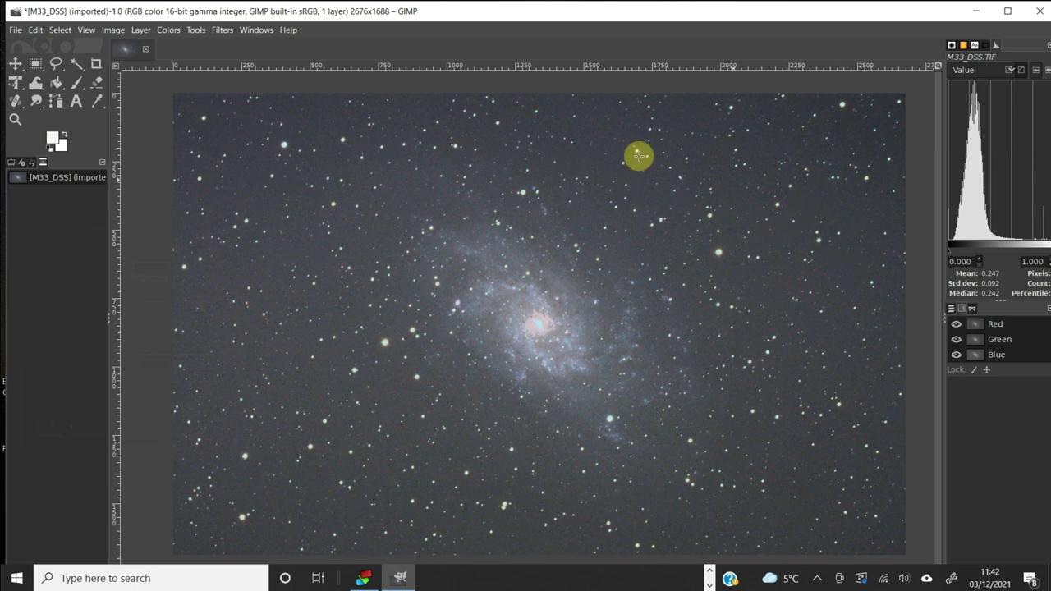
Set the Value channel's black input level to 3.92 in Levels, check it in split view, and apply it.
click(165, 31)
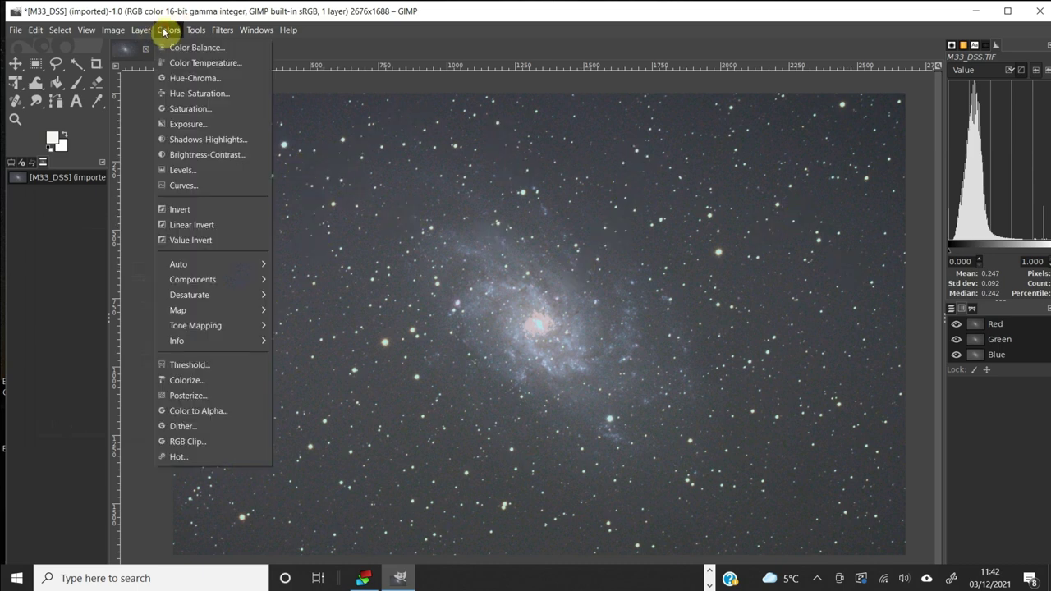
click(182, 170)
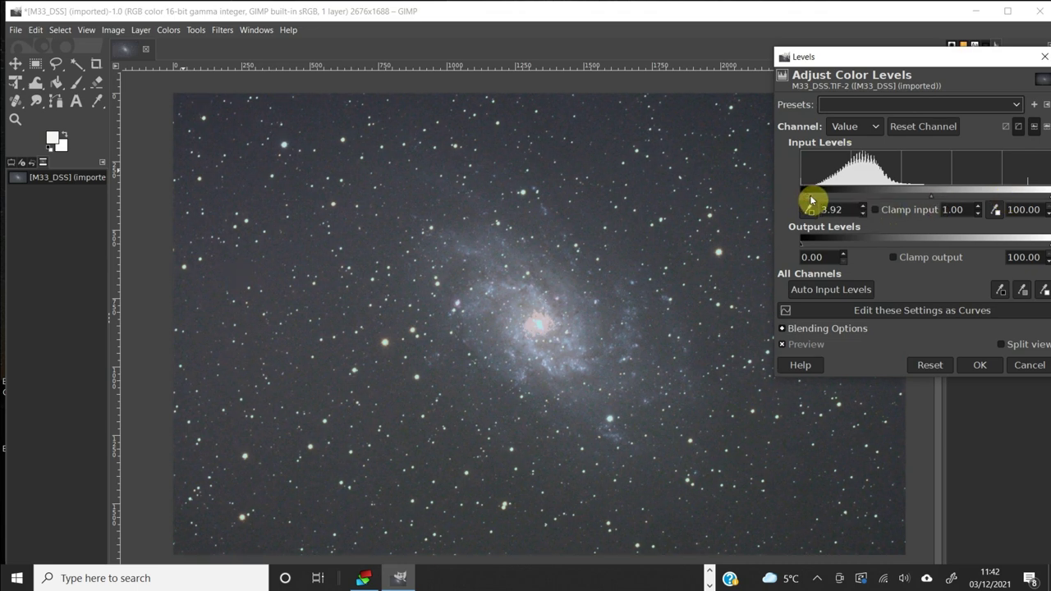
click(1002, 344)
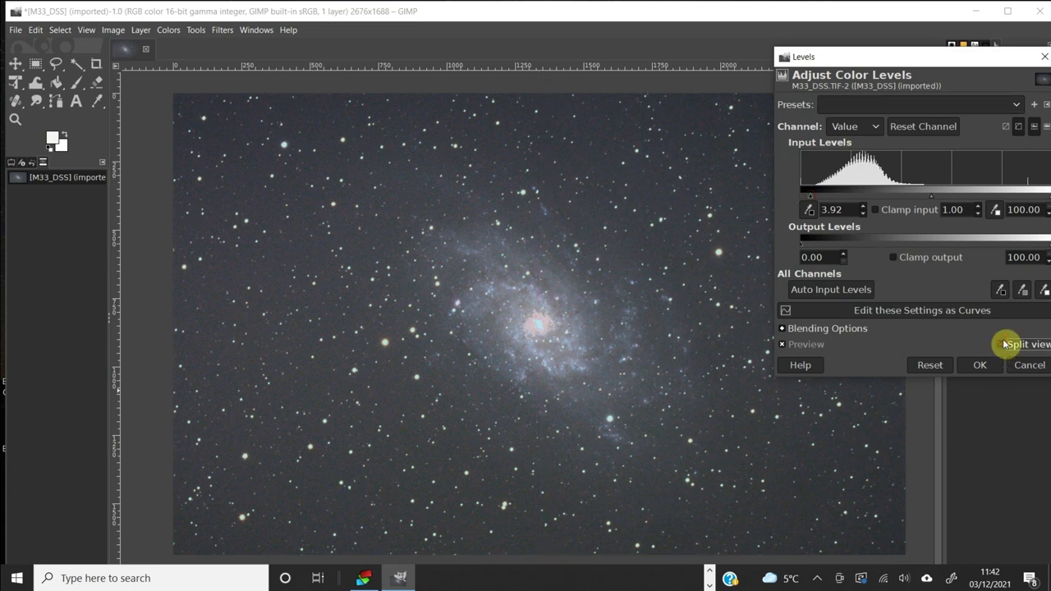
click(983, 367)
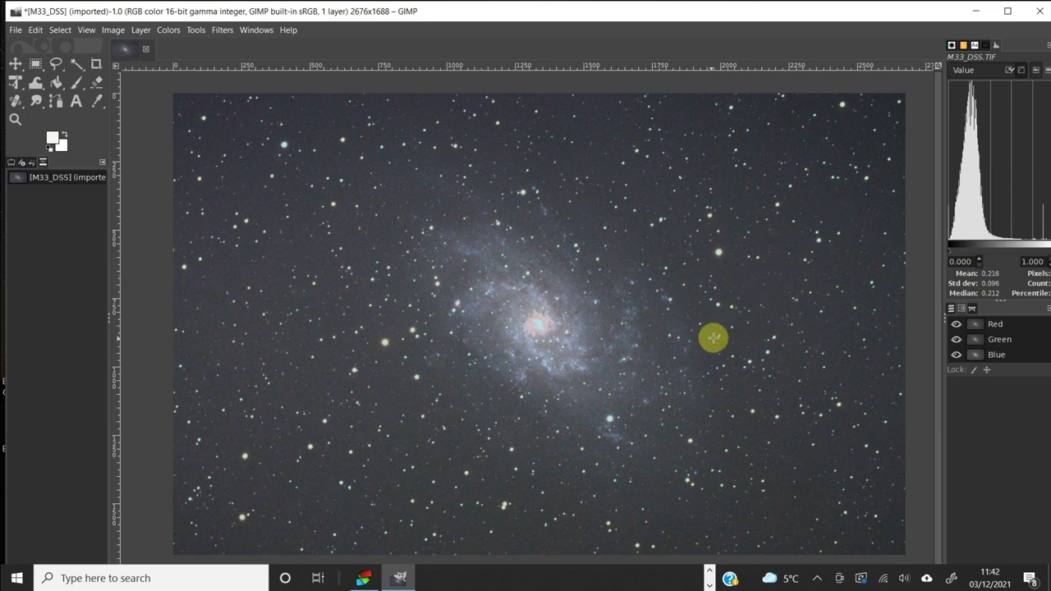
Increase the Saturation scale to 1.395, compare it in split view, and apply the adjustment.
click(167, 31)
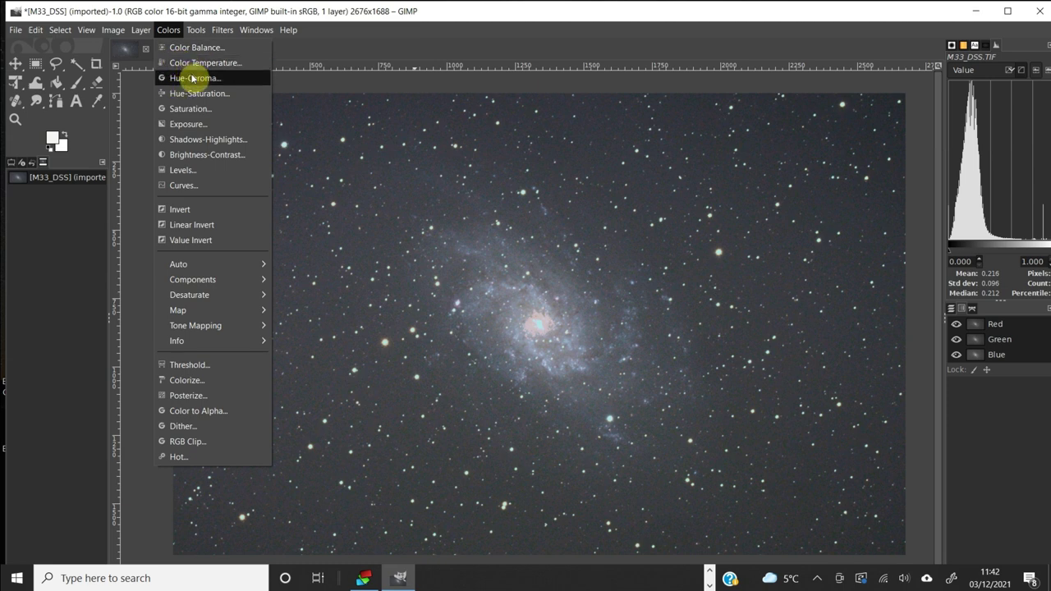
click(188, 108)
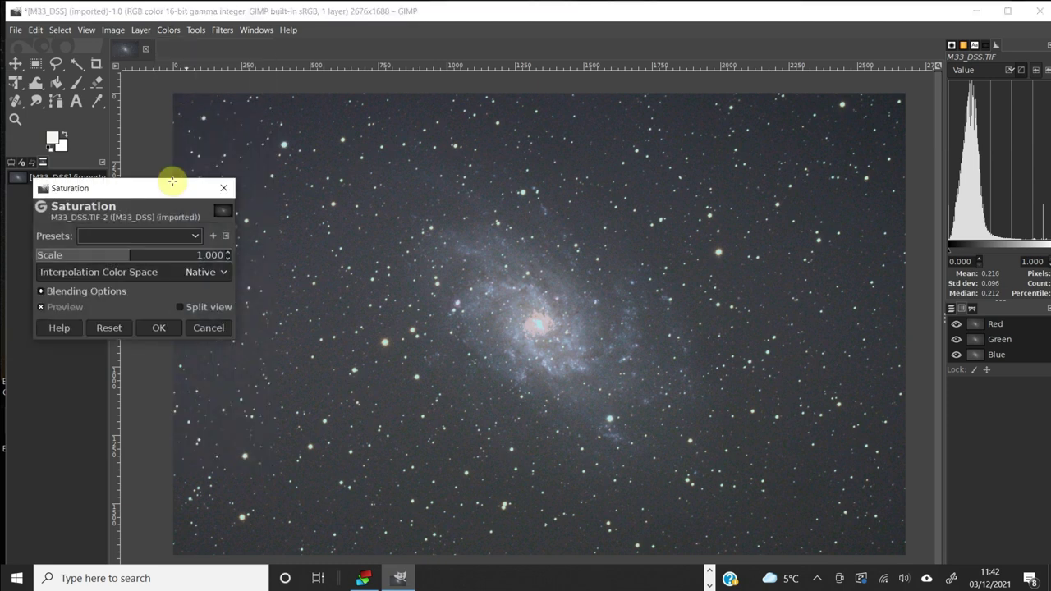
click(230, 254)
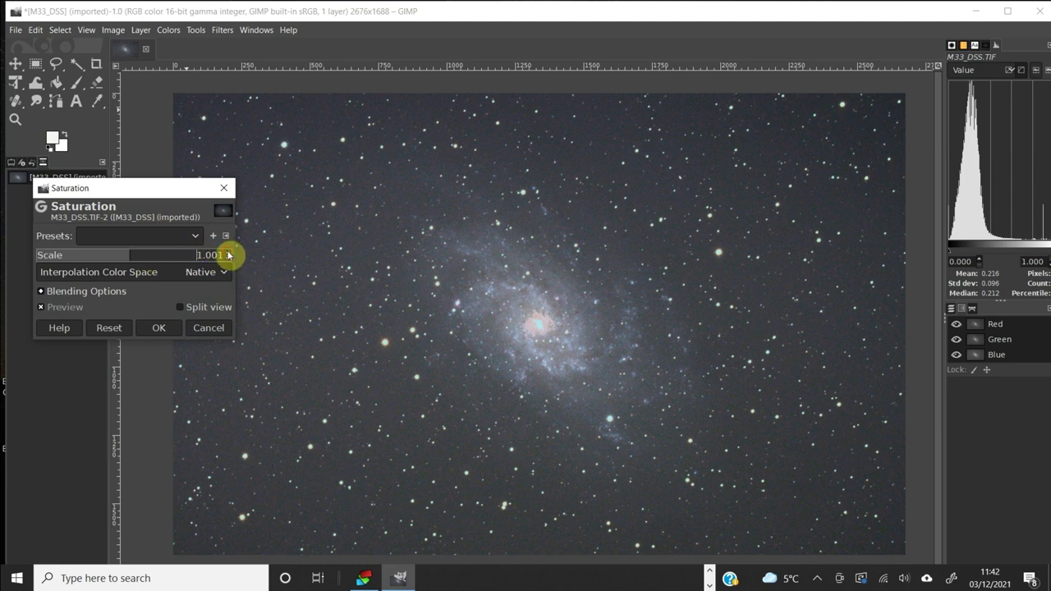
click(223, 254)
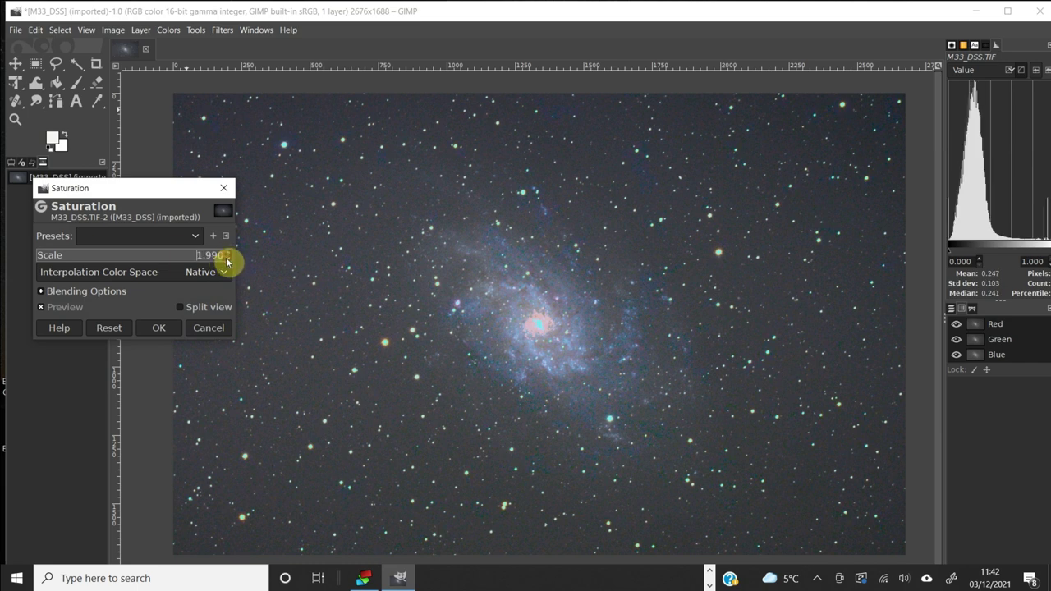
click(168, 255)
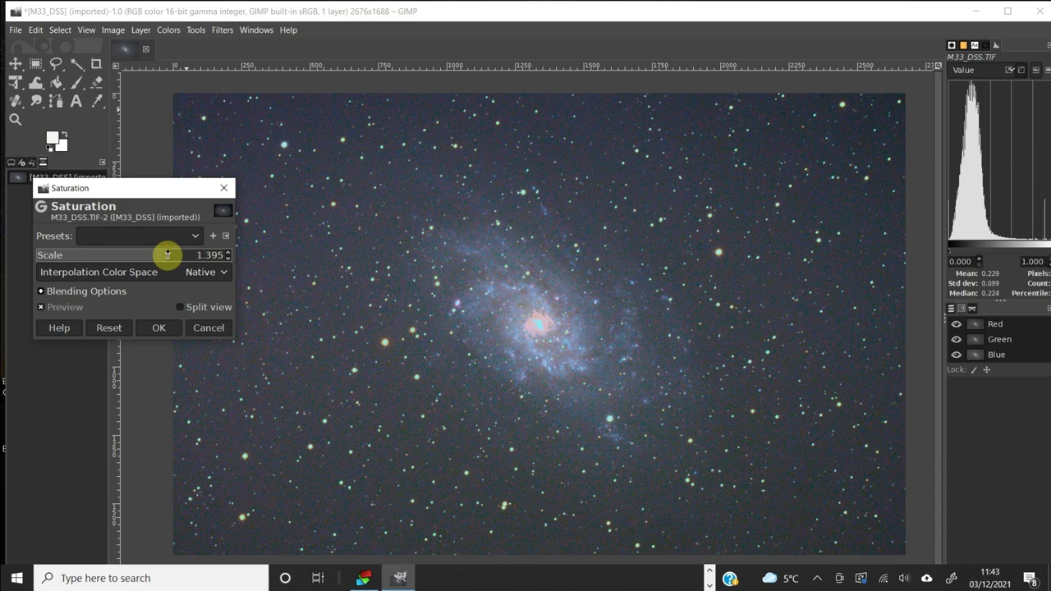
click(181, 308)
click(180, 308)
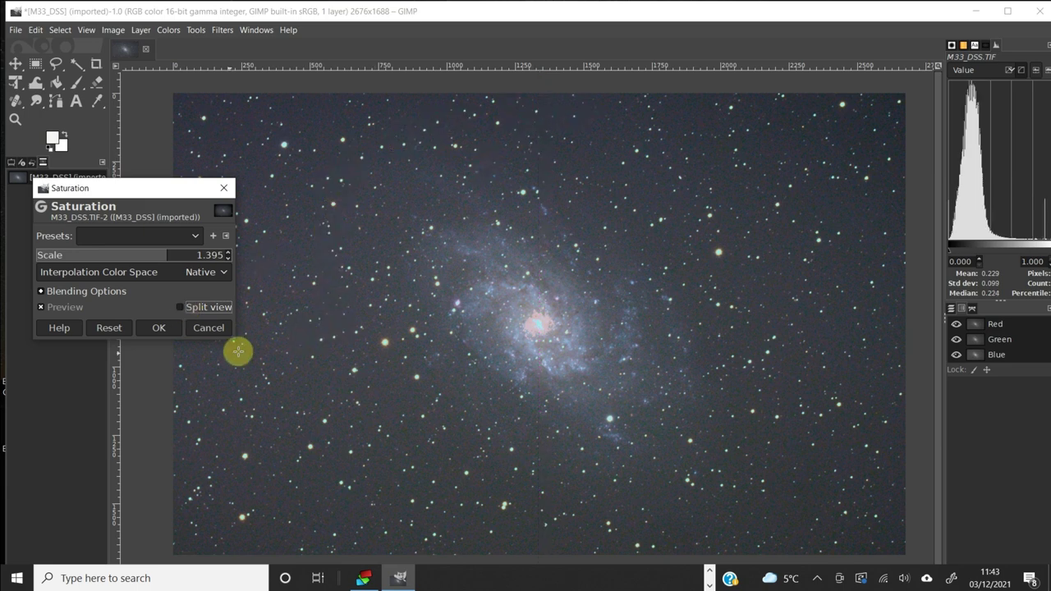
click(159, 330)
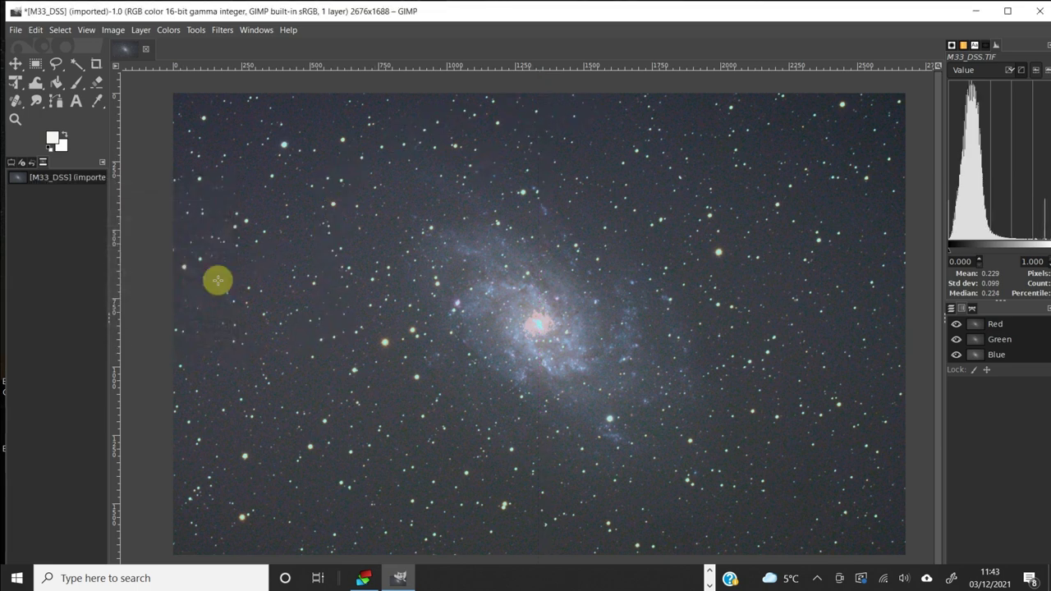
Set the Blue channel's input gamma to 0.96 in Levels, compare it in split view, and apply the adjustment.
click(162, 31)
click(166, 171)
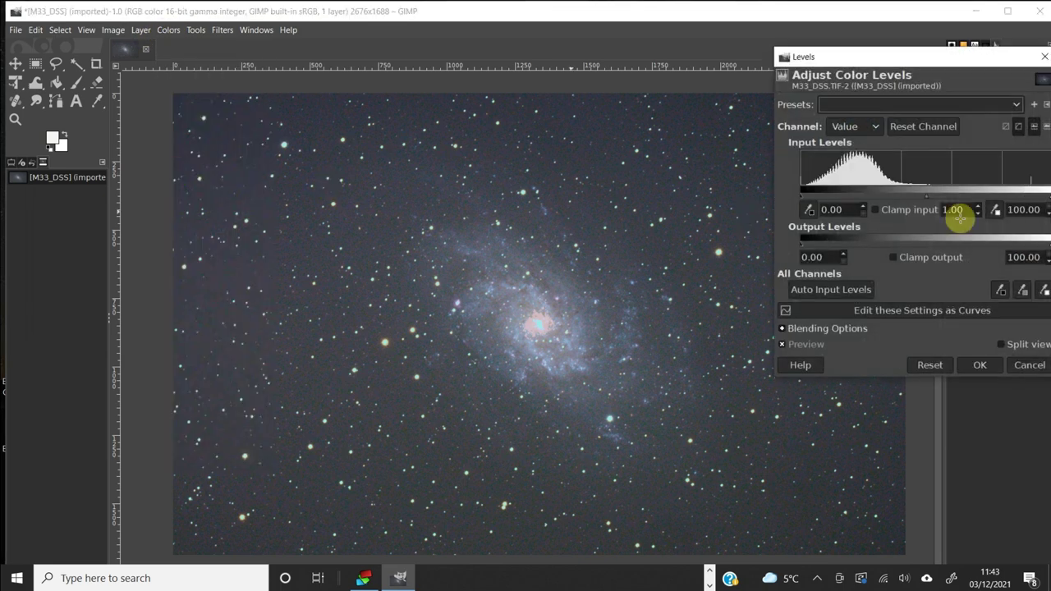
click(878, 127)
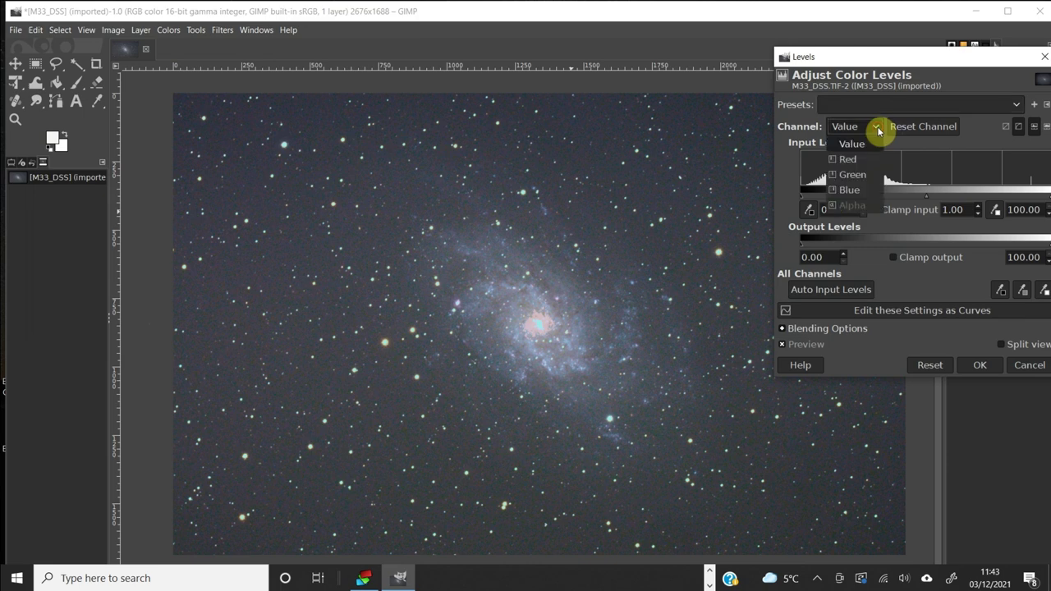
click(843, 192)
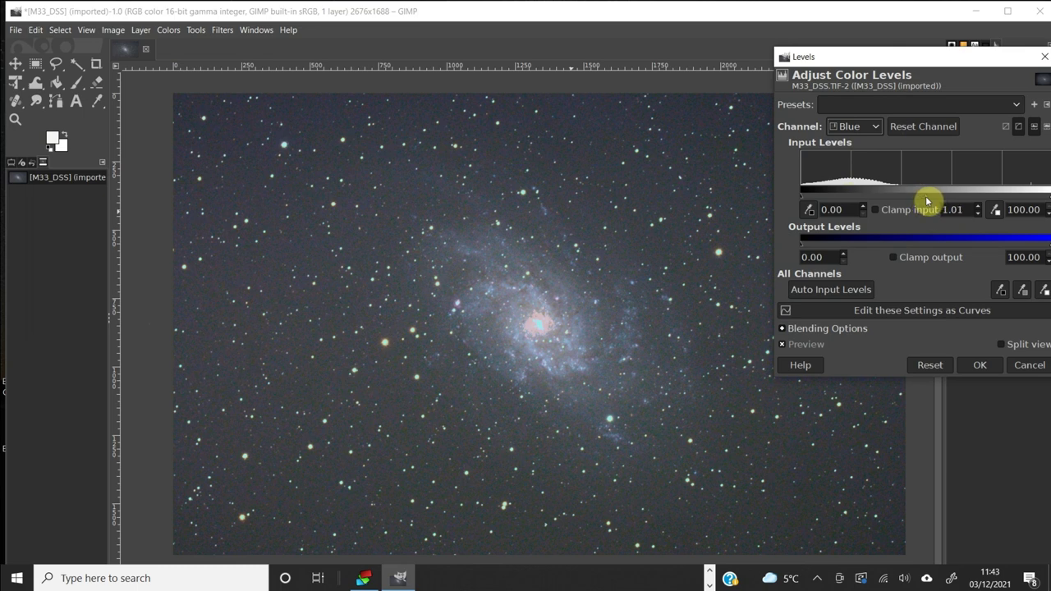
drag(927, 201, 929, 201)
click(1002, 345)
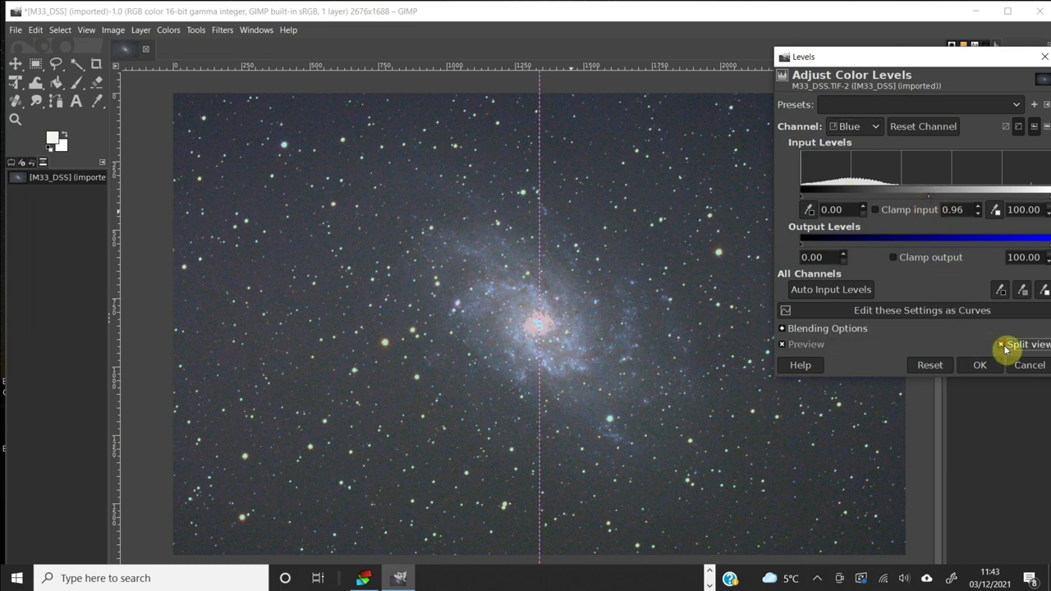
click(1001, 345)
click(980, 364)
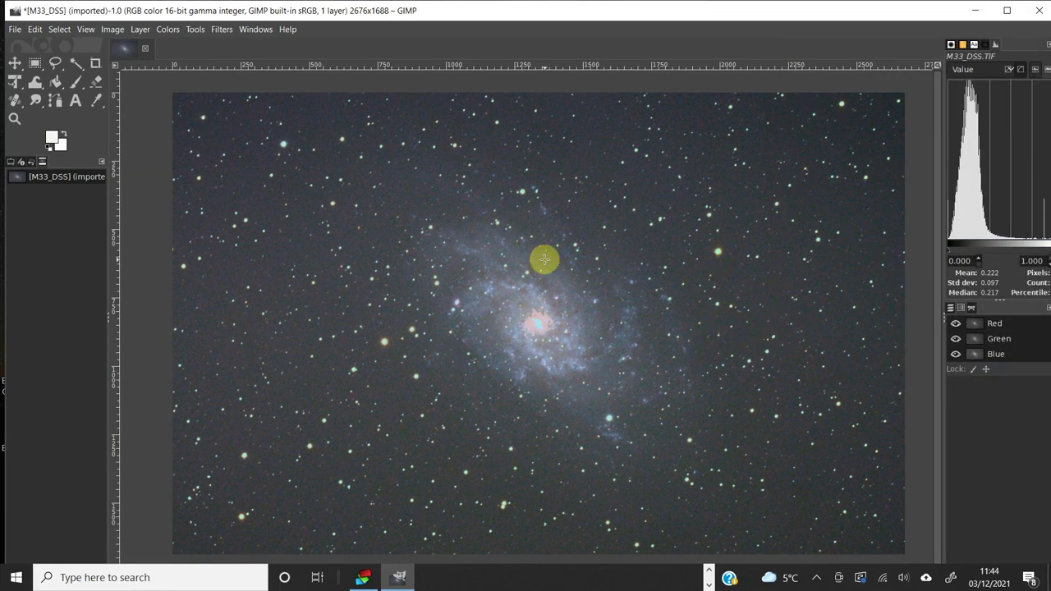
Compare Noise Reduction at strength 4 with the original in split view and apply it to the image.
click(83, 30)
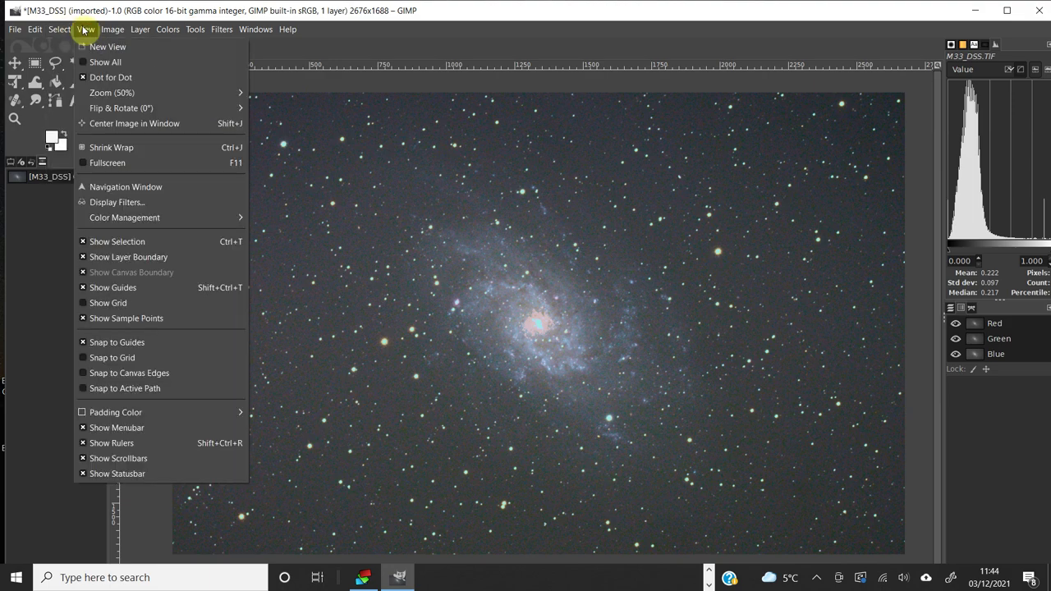
mouse_move(182, 96)
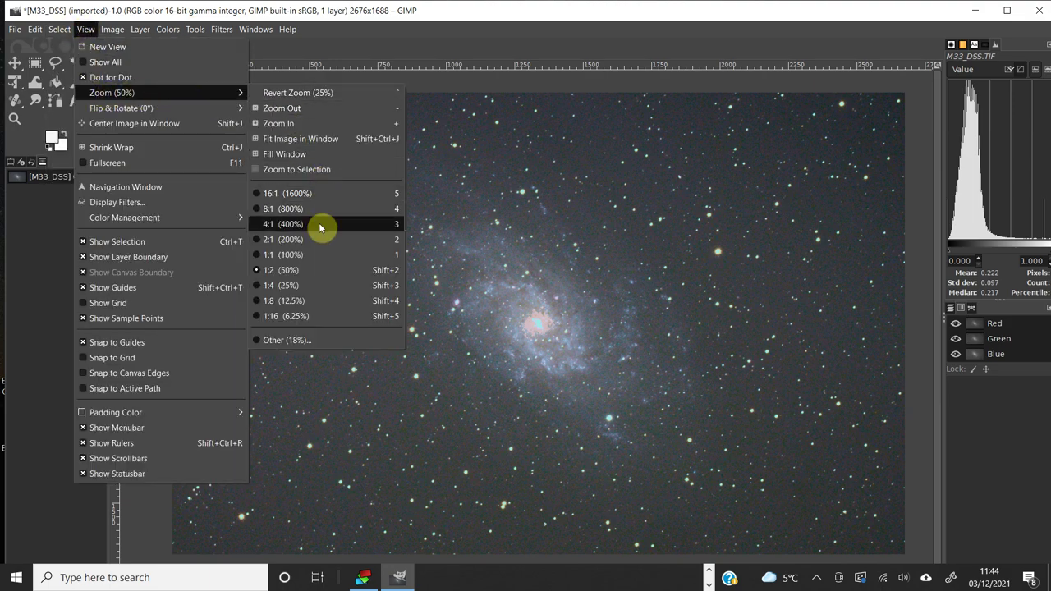
click(297, 255)
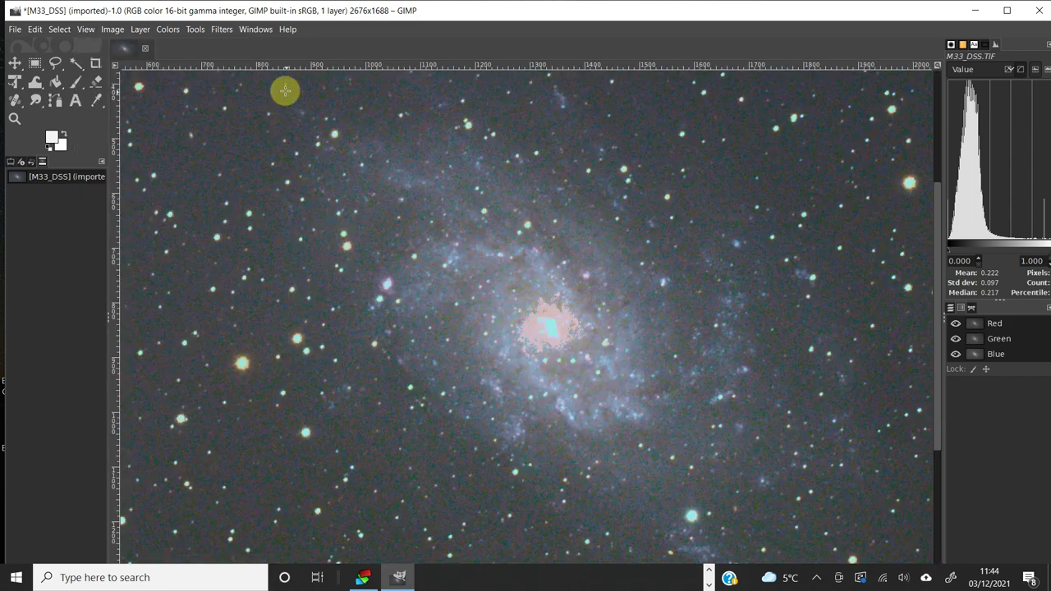
click(218, 30)
mouse_move(250, 135)
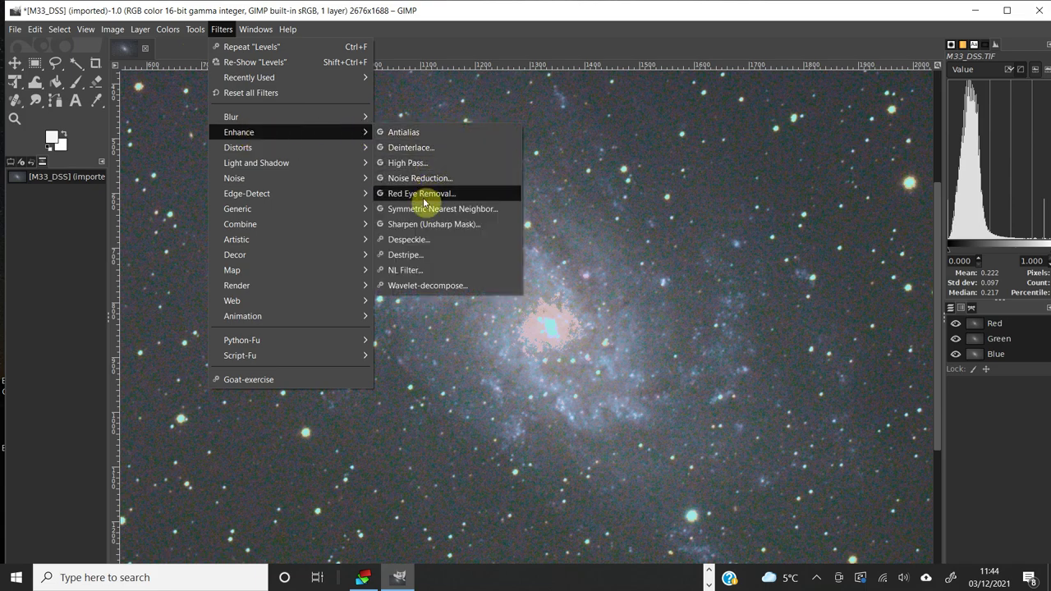
click(405, 179)
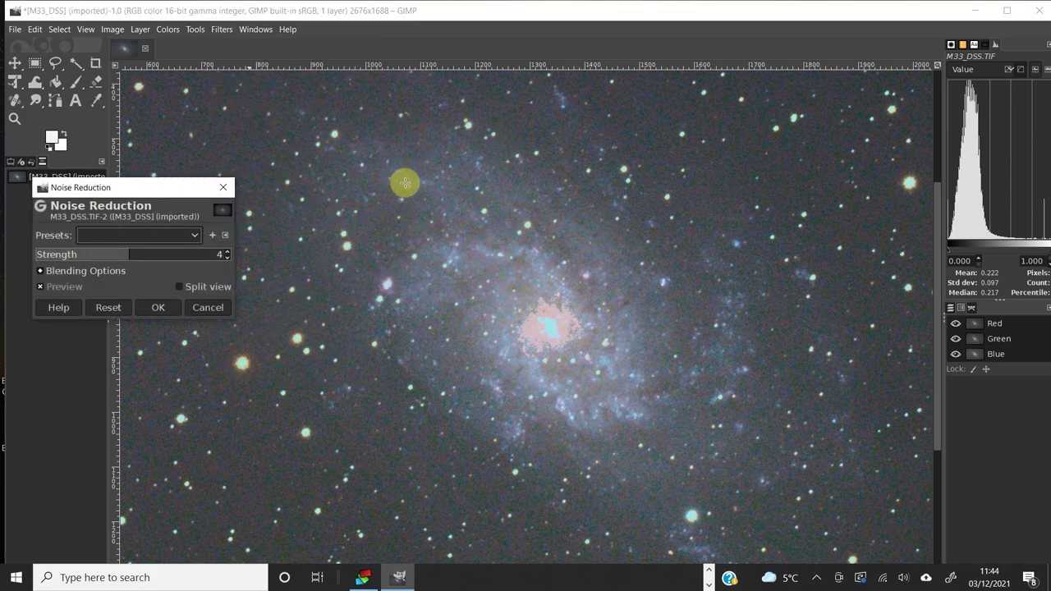
click(182, 293)
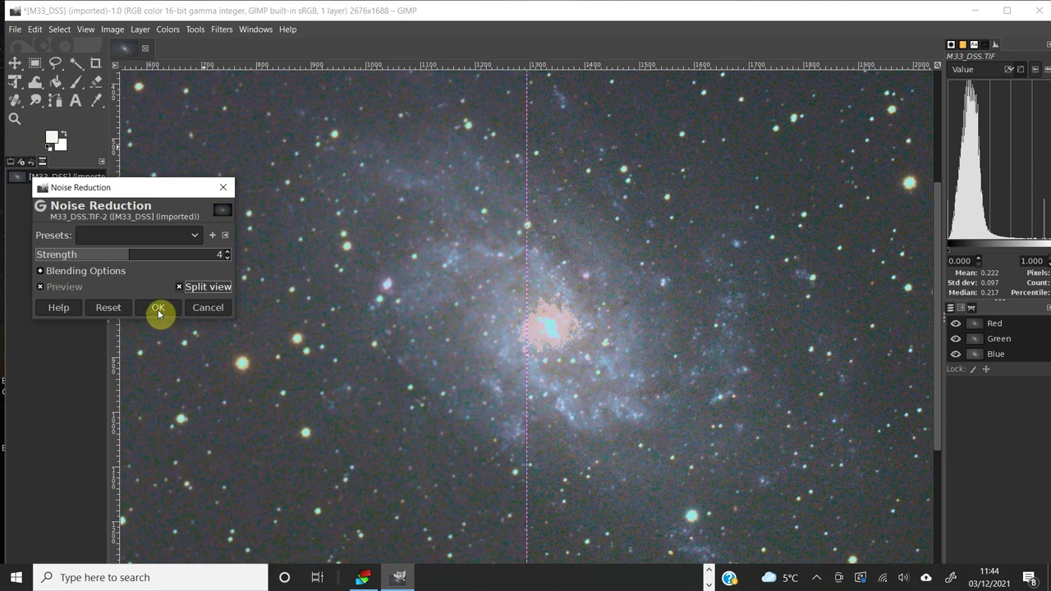
click(159, 309)
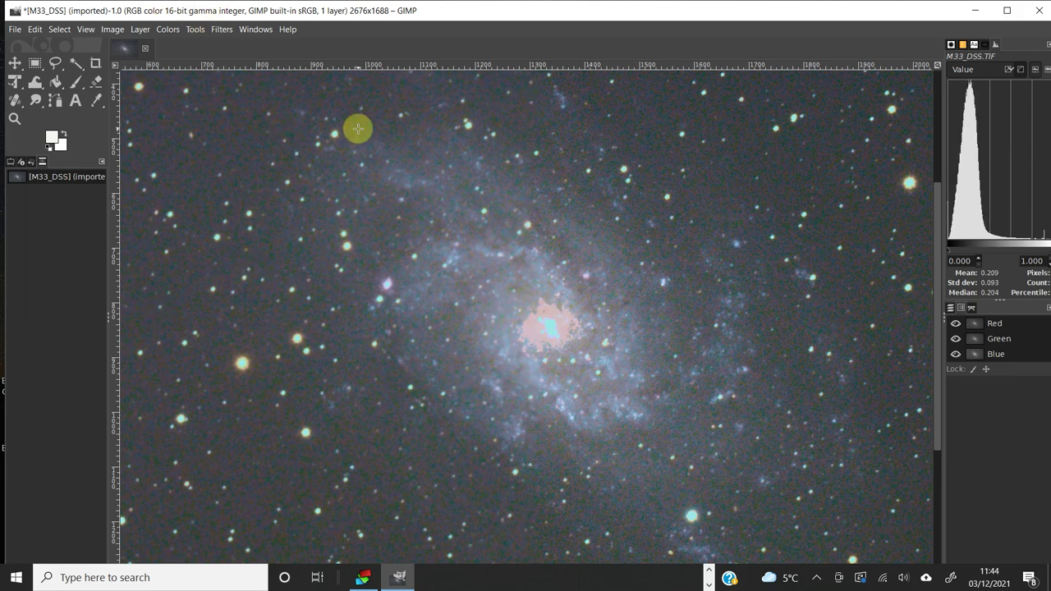
Outline the cyan patch at the galaxy's core with the Free Select tool.
click(83, 29)
mouse_move(100, 93)
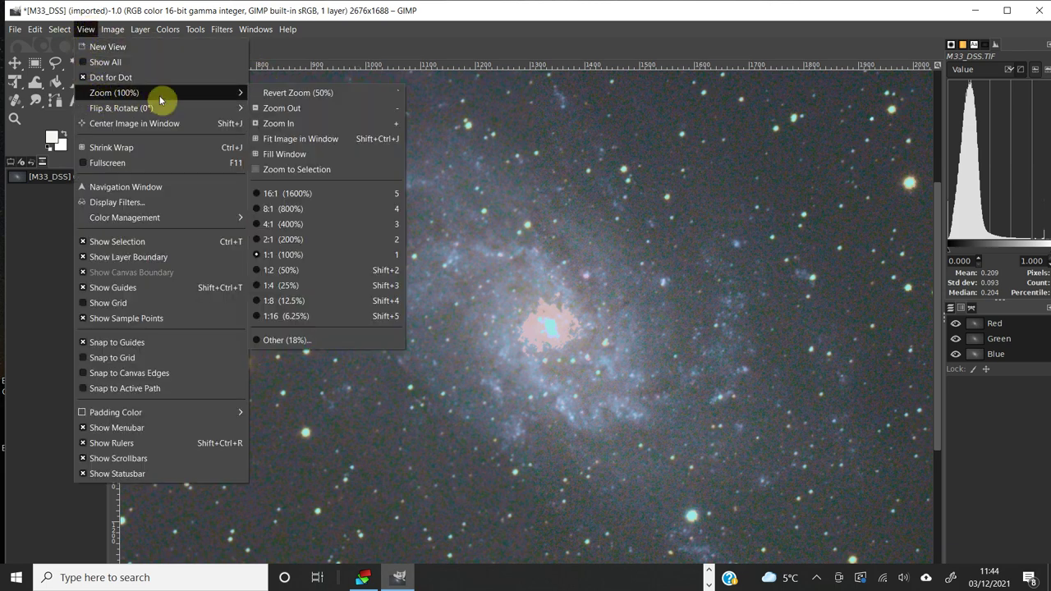
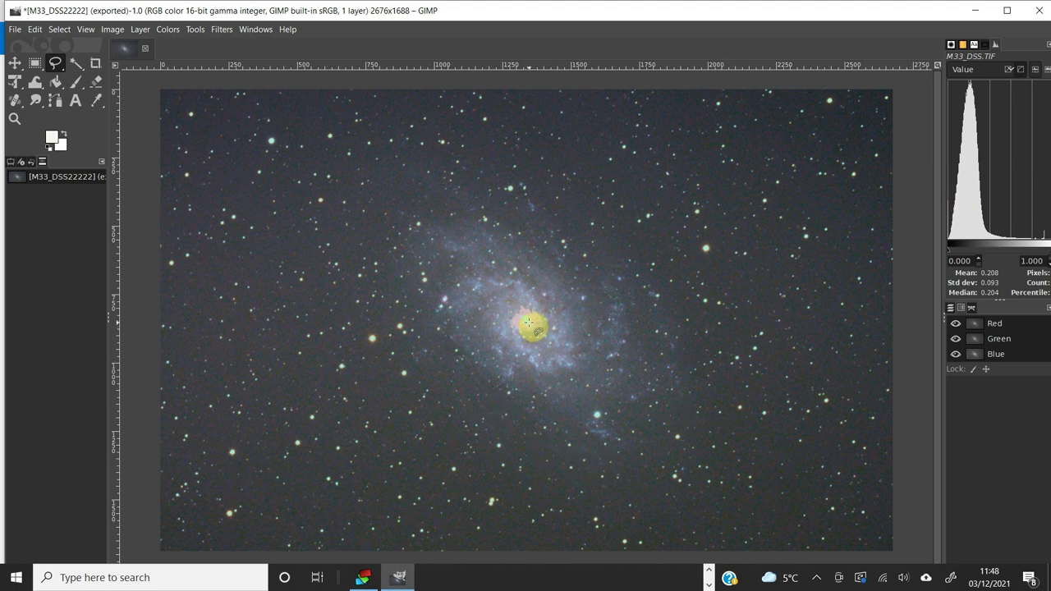
click(55, 64)
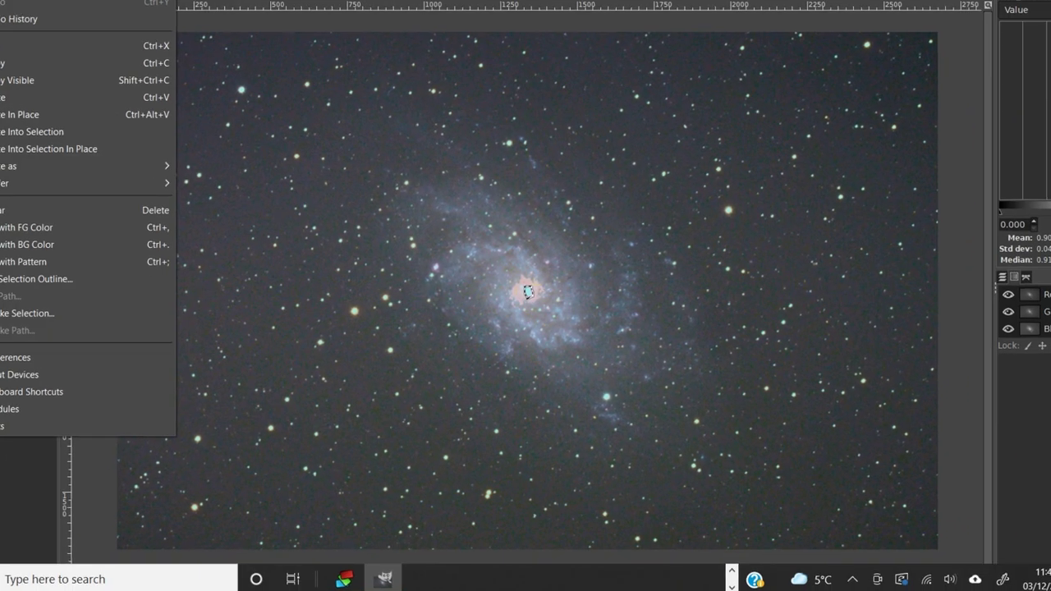
click(528, 292)
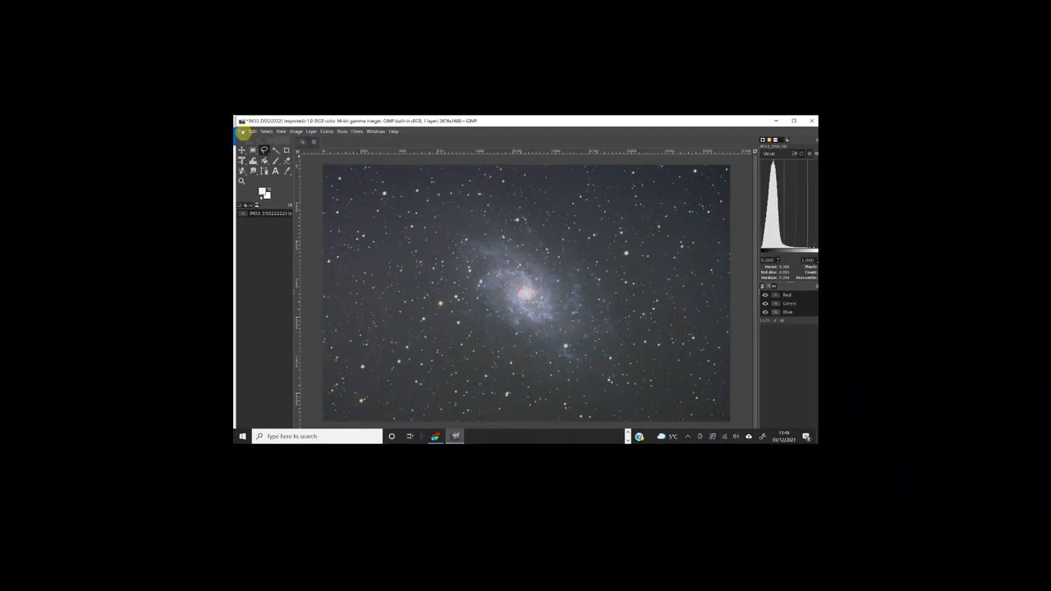
Export the processed image to the Desktop as M33_DSS22222.png, replacing the existing file.
click(152, 77)
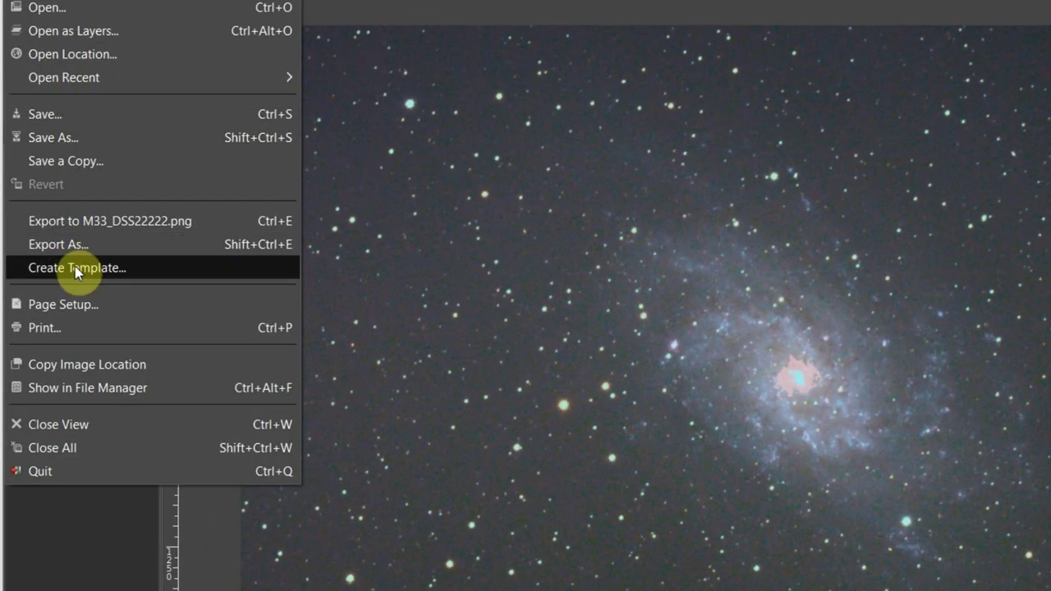
click(65, 251)
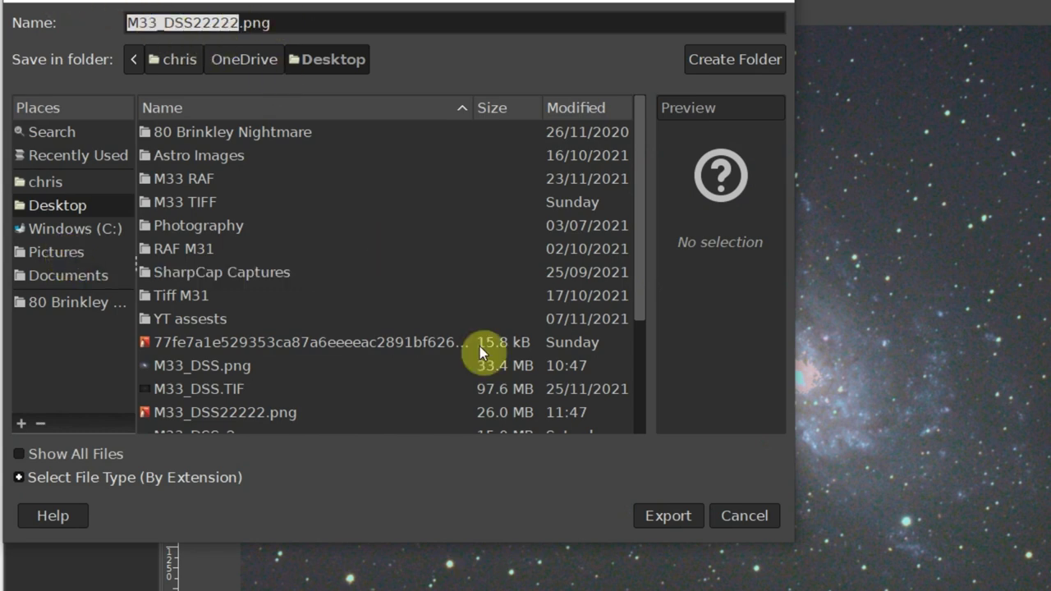
click(660, 517)
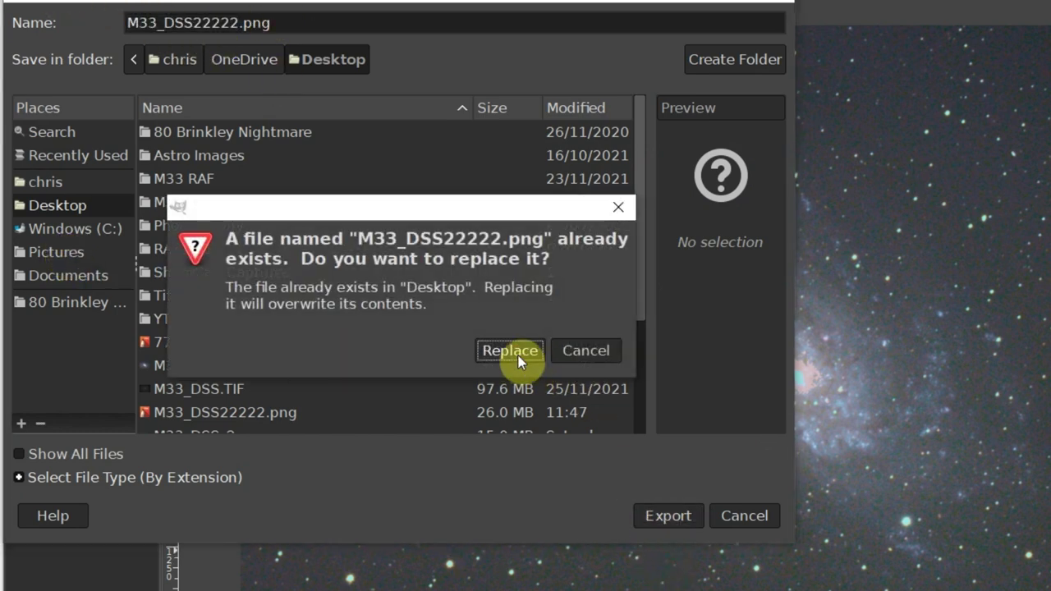
click(516, 354)
Switch to the Windows desktop, move the M33_DSS22222 file to an empty area, and open it in Photos.
click(845, 565)
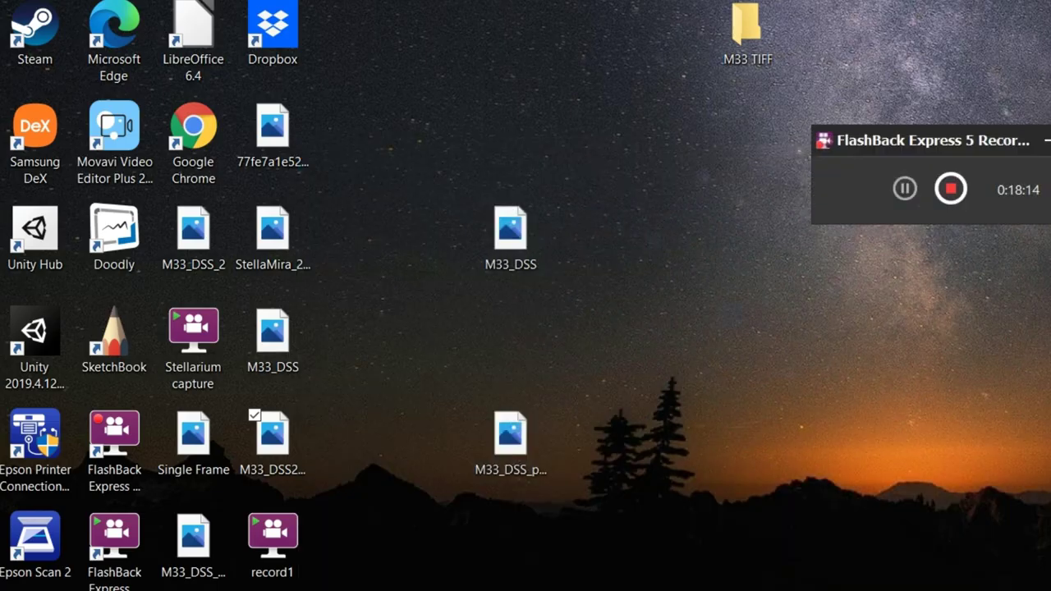
click(273, 131)
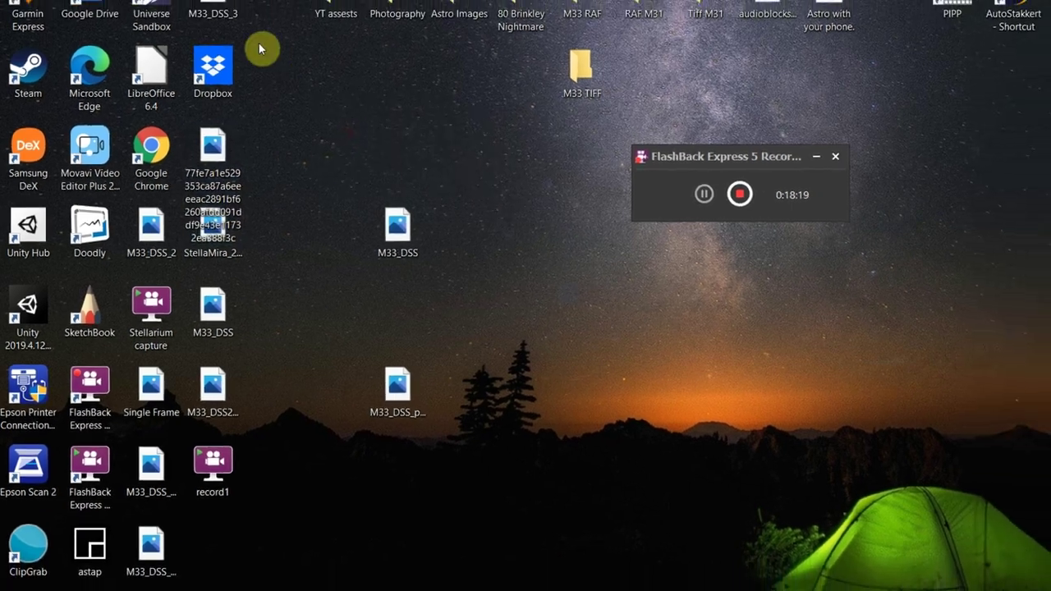
click(248, 318)
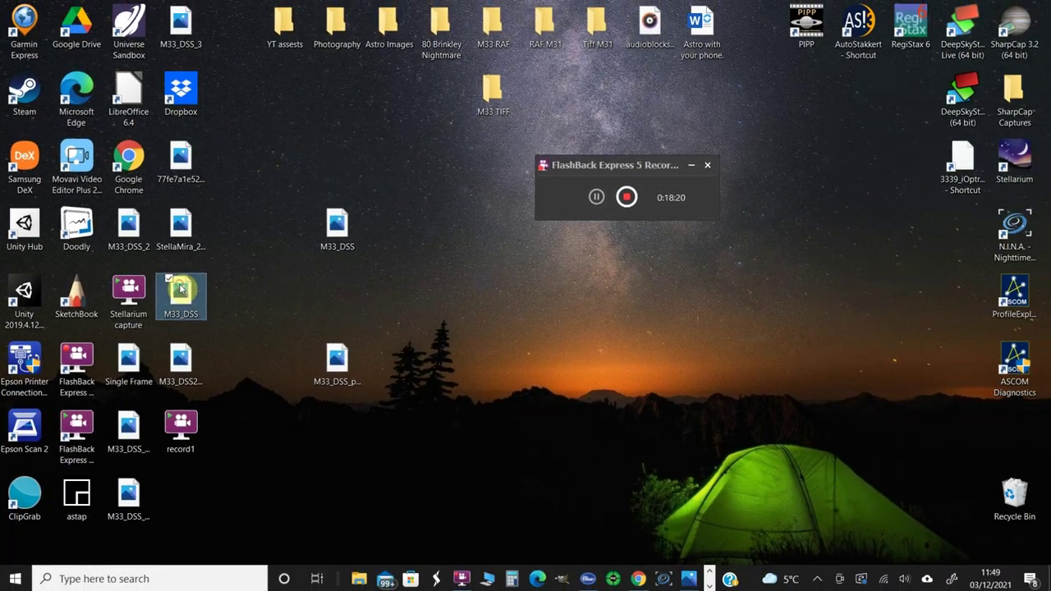
drag(184, 355, 545, 297)
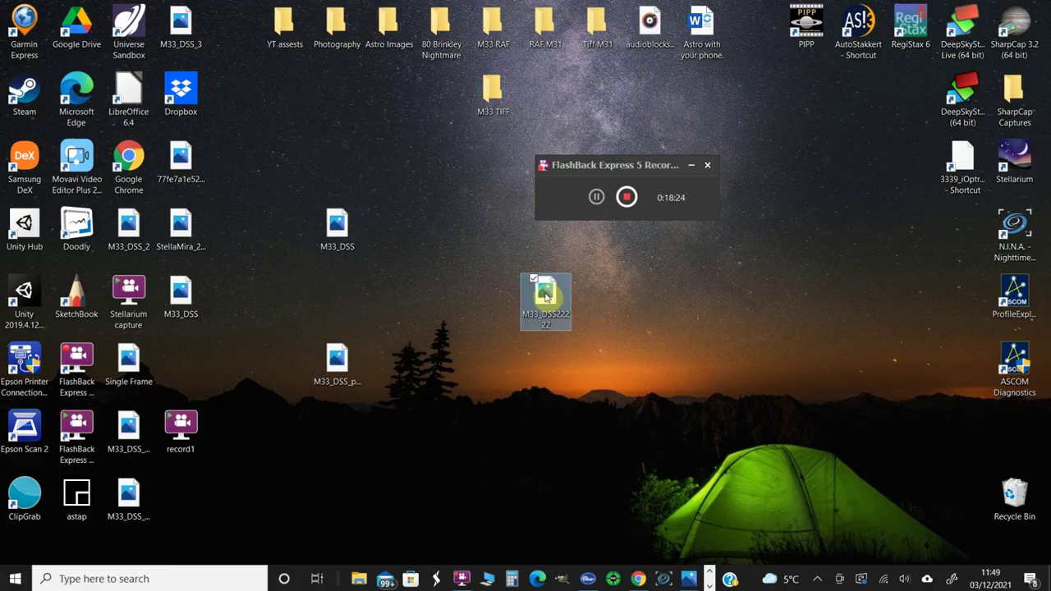
double_click(545, 297)
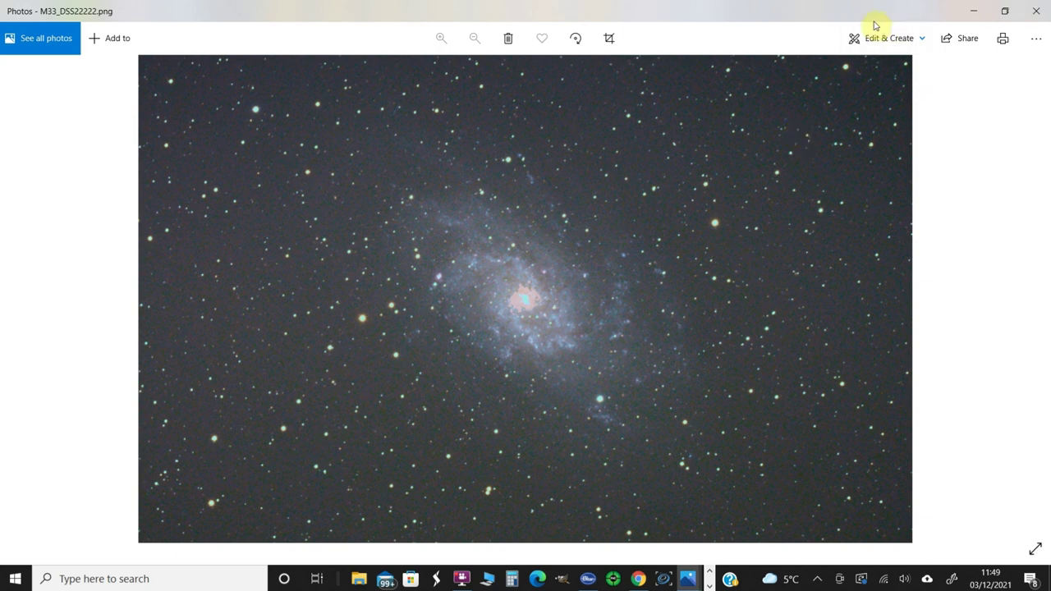
Start editing the M33 image in Photos and apply the Enhance your photo effect.
click(873, 45)
click(841, 74)
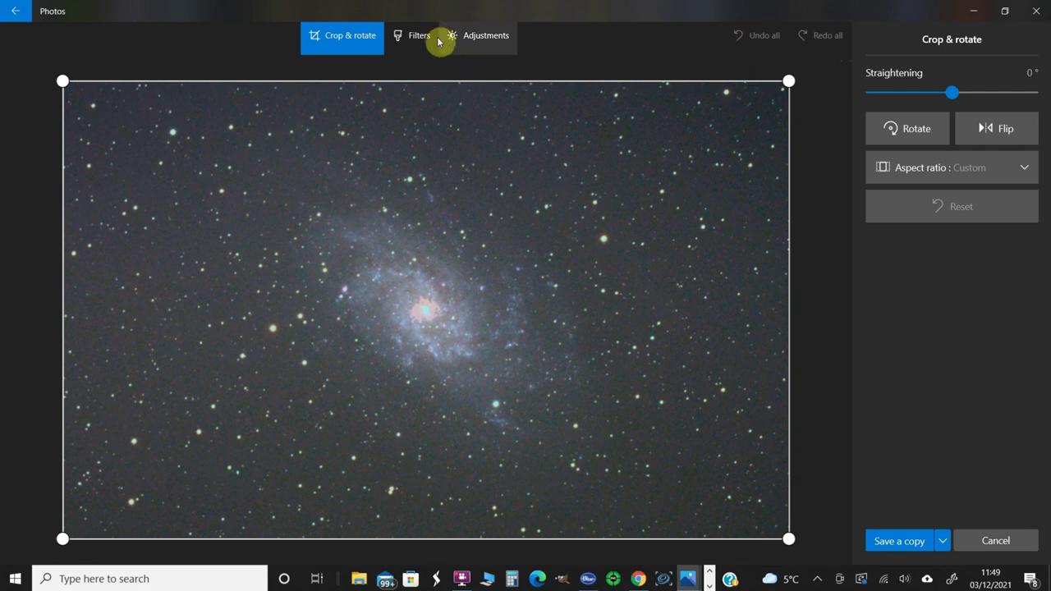
click(420, 35)
click(934, 103)
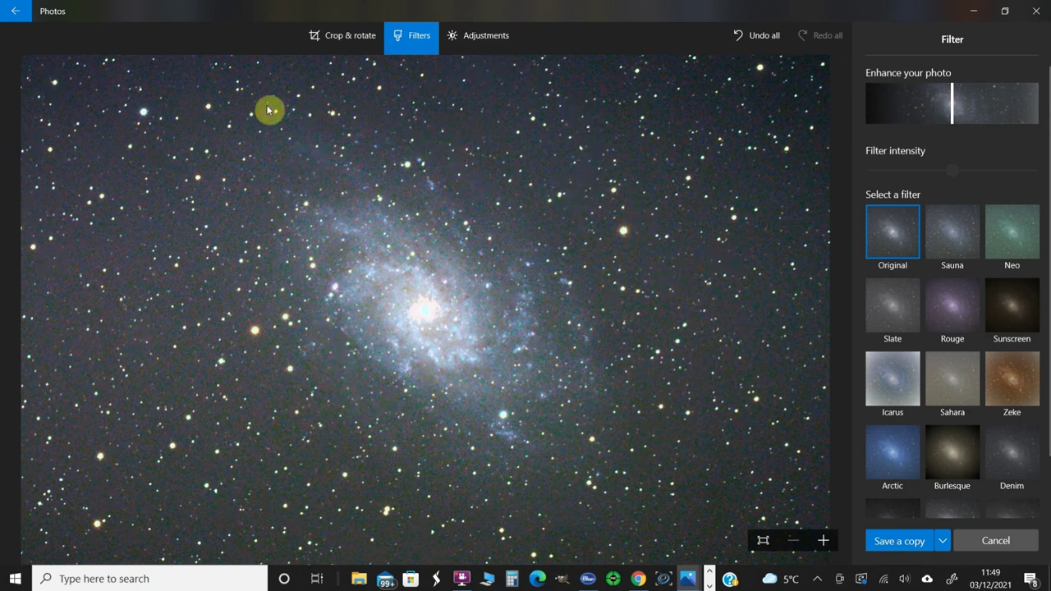
Set the image's Vignette adjustment to -7.
click(481, 37)
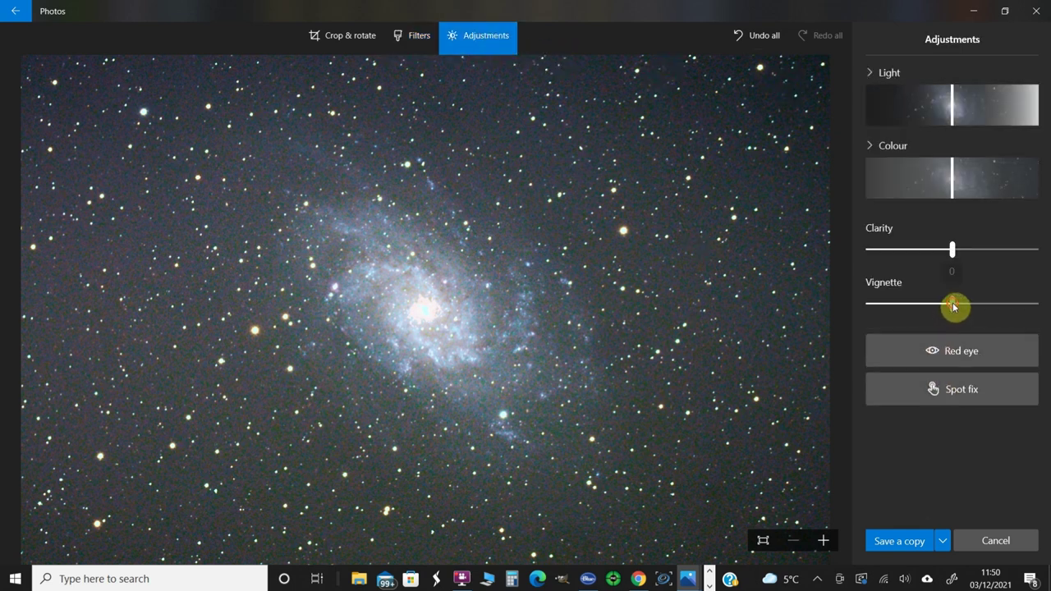
drag(953, 308, 950, 310)
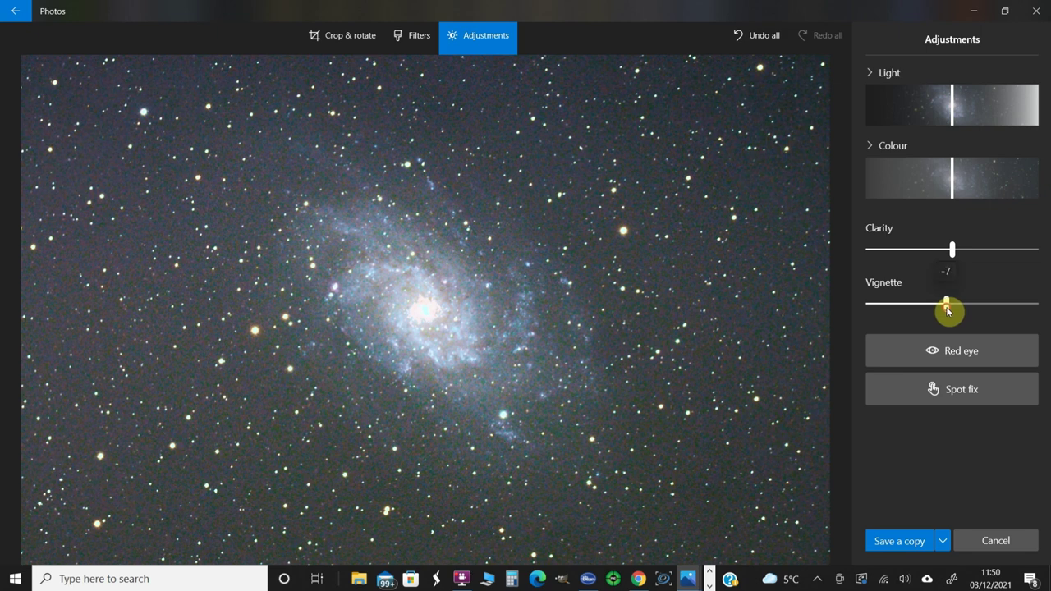
drag(947, 309, 947, 310)
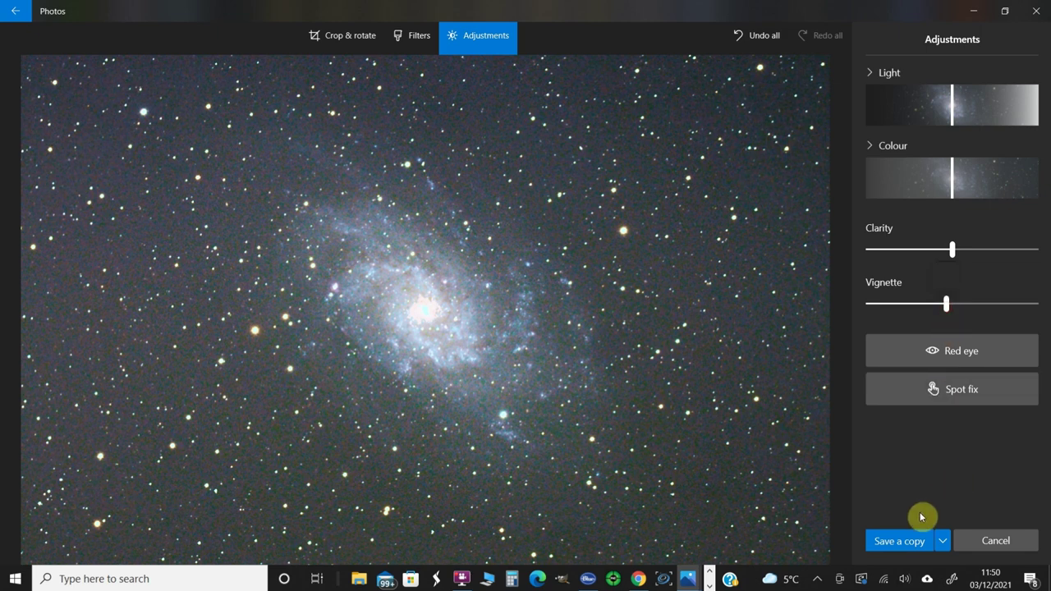
Lower the Enhance your photo strength to near its minimum on the Original filter.
click(409, 36)
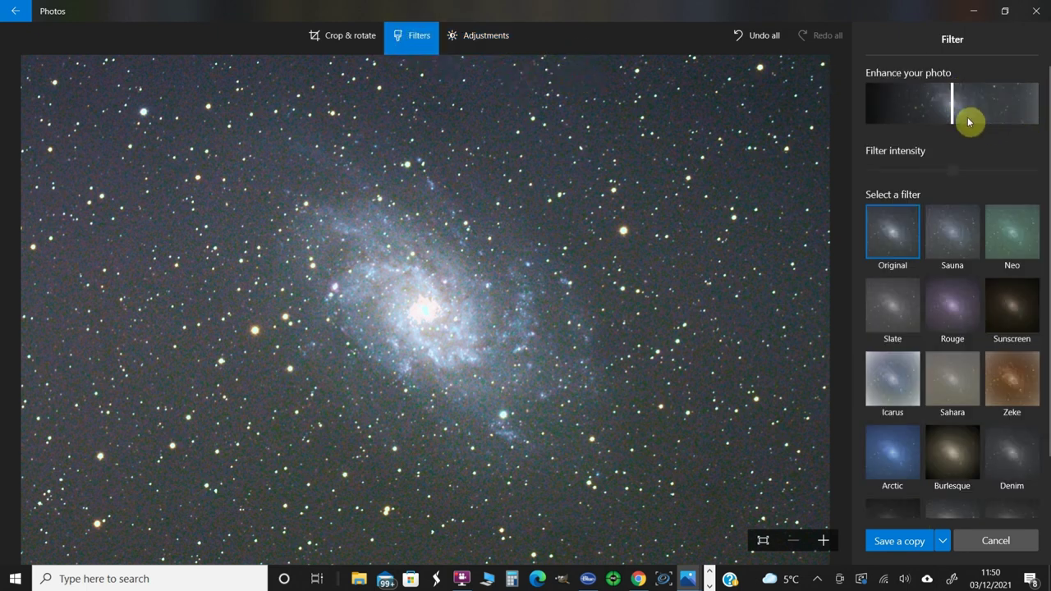
drag(952, 108, 952, 107)
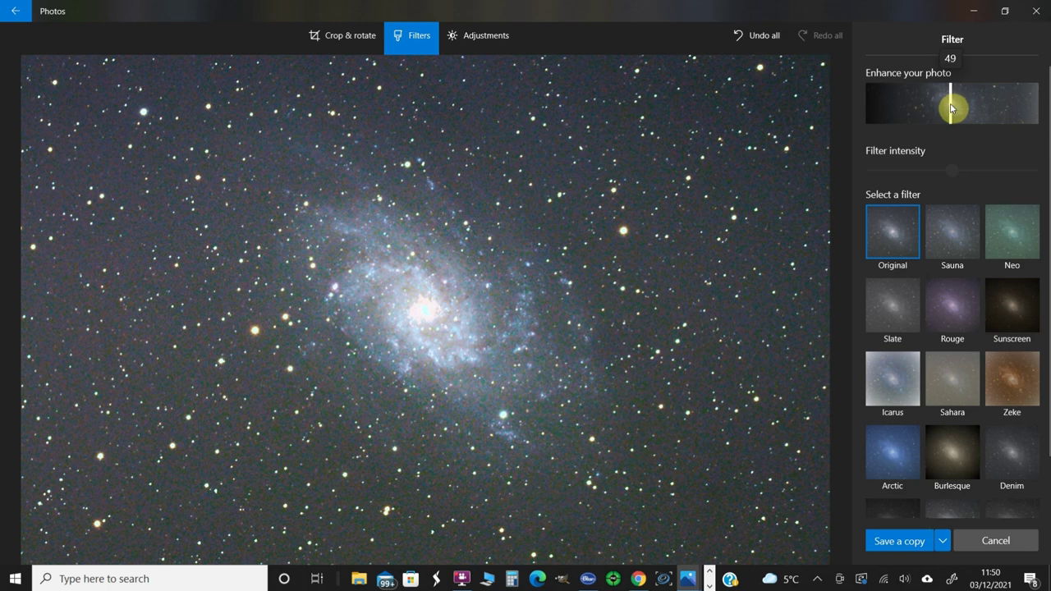
drag(950, 108, 880, 109)
Save a copy of the edited image to the Desktop as a PNG named M33_finished28.
click(902, 545)
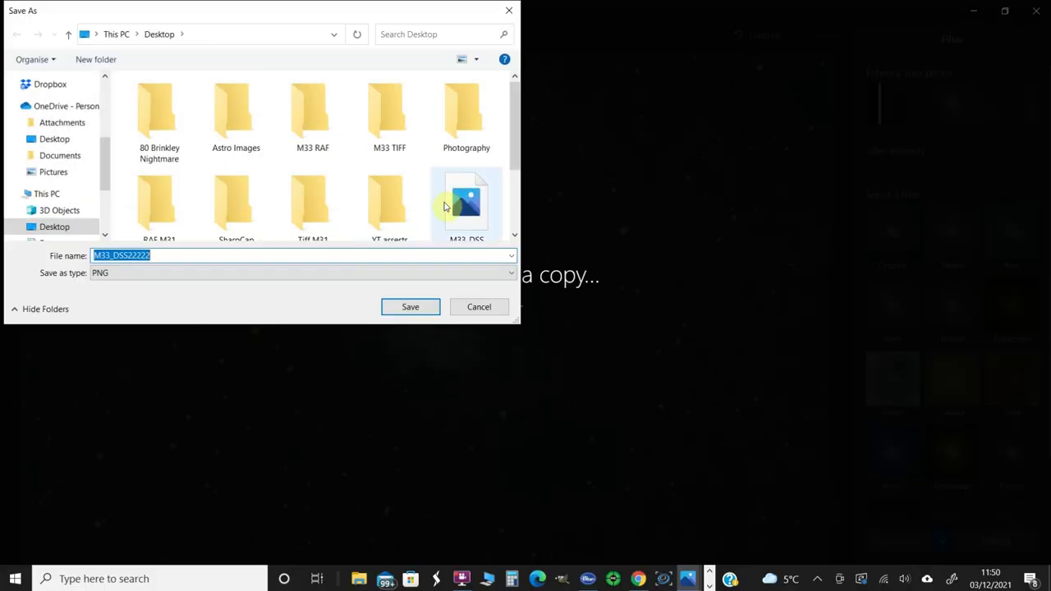
click(179, 252)
drag(178, 253, 112, 255)
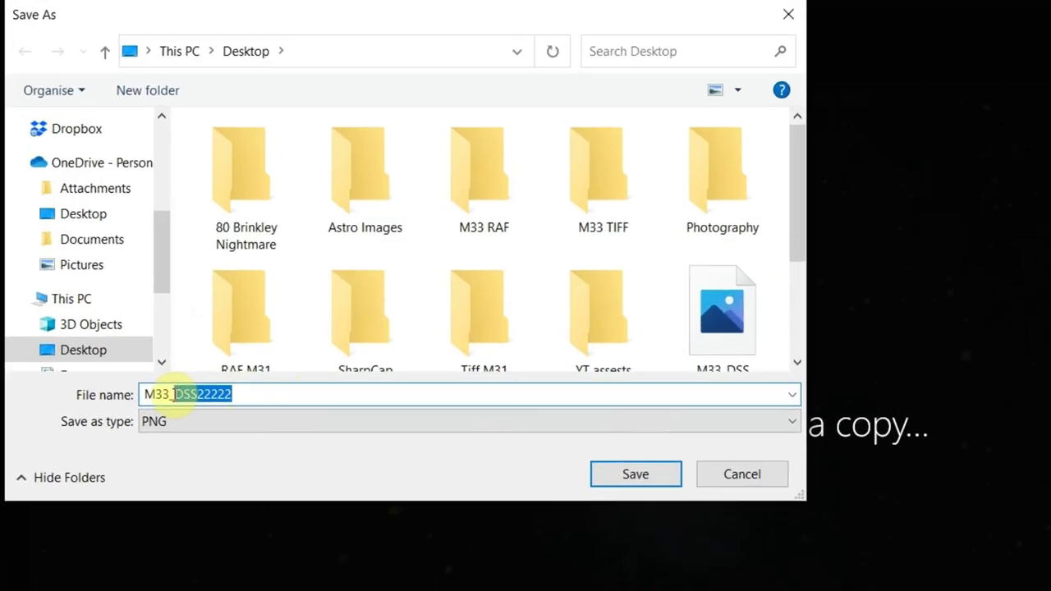
key(BackSpace)
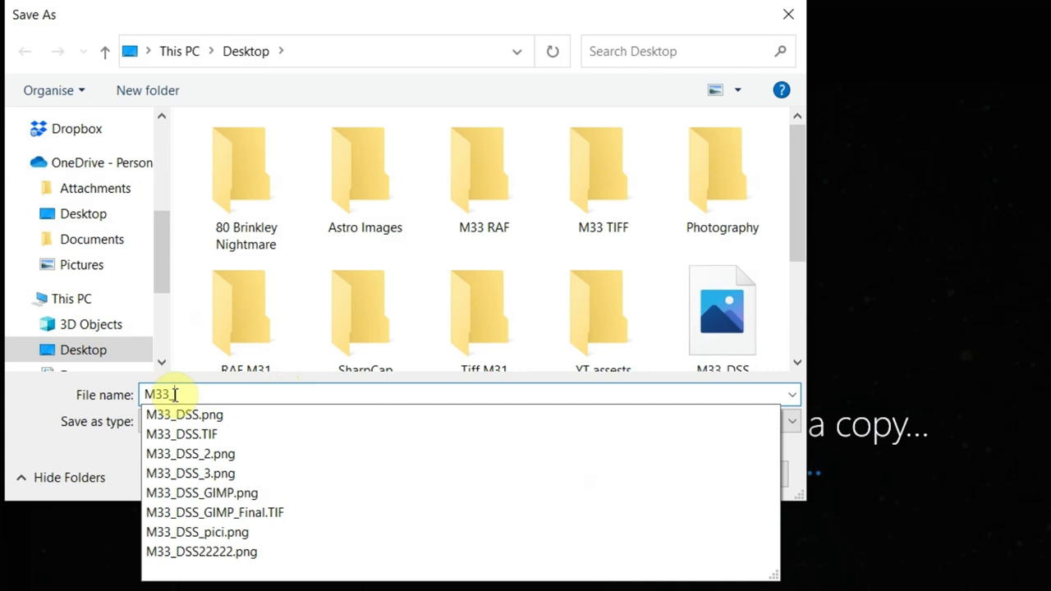
text(finished28)
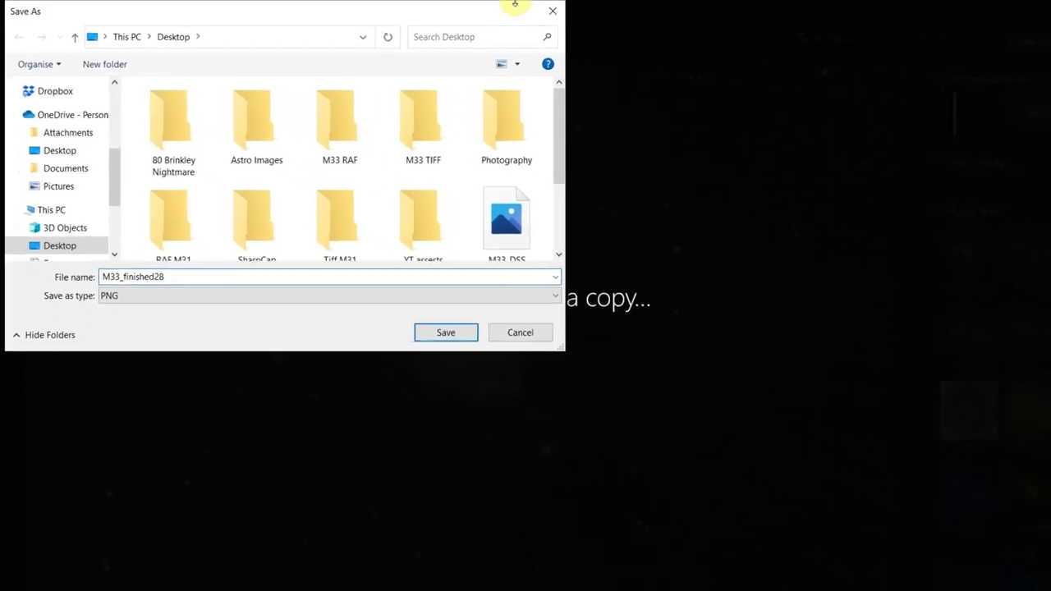
click(446, 333)
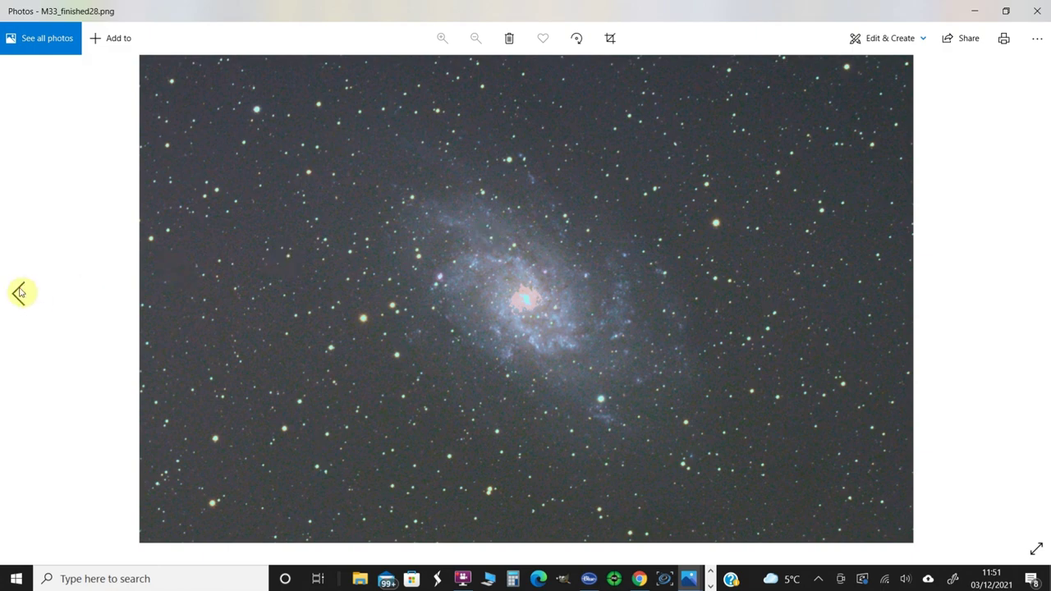
Browse back from M33_finished28.png through the earlier images to the unprocessed stack M33_DSS.TIF.
click(17, 294)
click(16, 294)
click(17, 294)
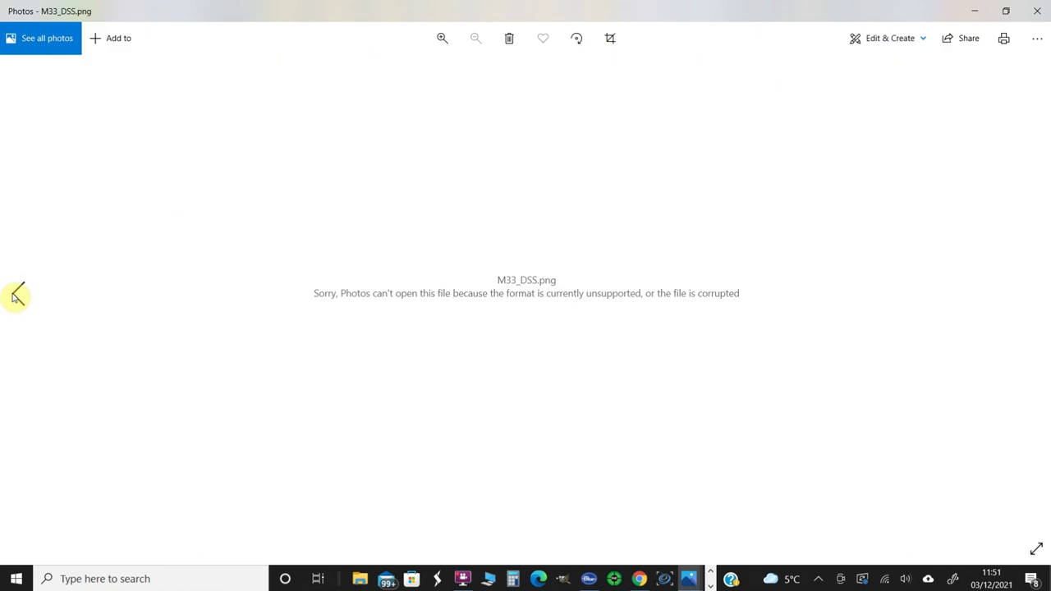
click(17, 294)
click(17, 294)
click(16, 294)
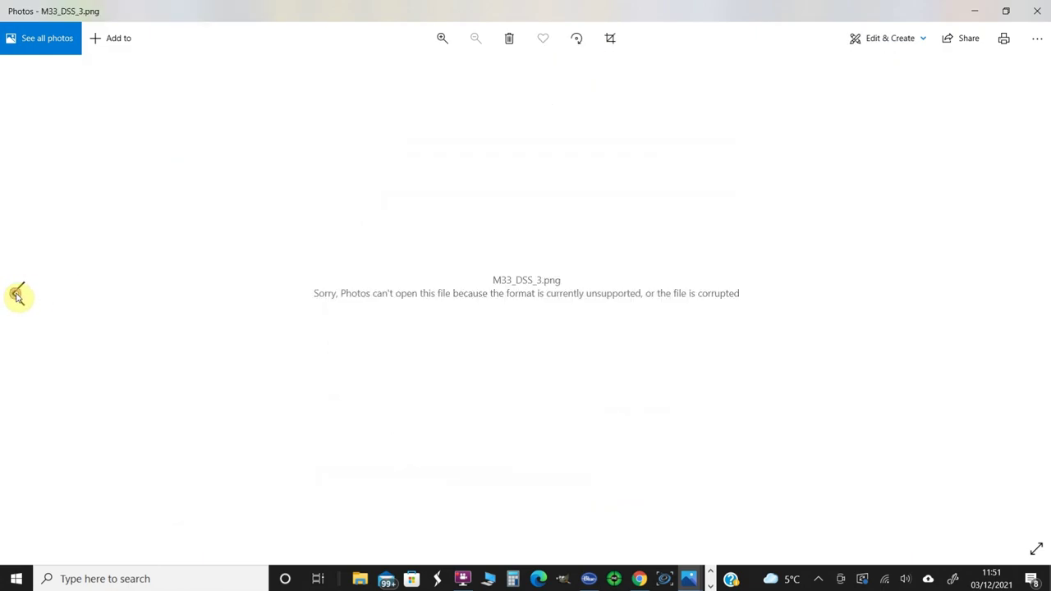
click(17, 294)
click(17, 294)
click(17, 294)
click(17, 294)
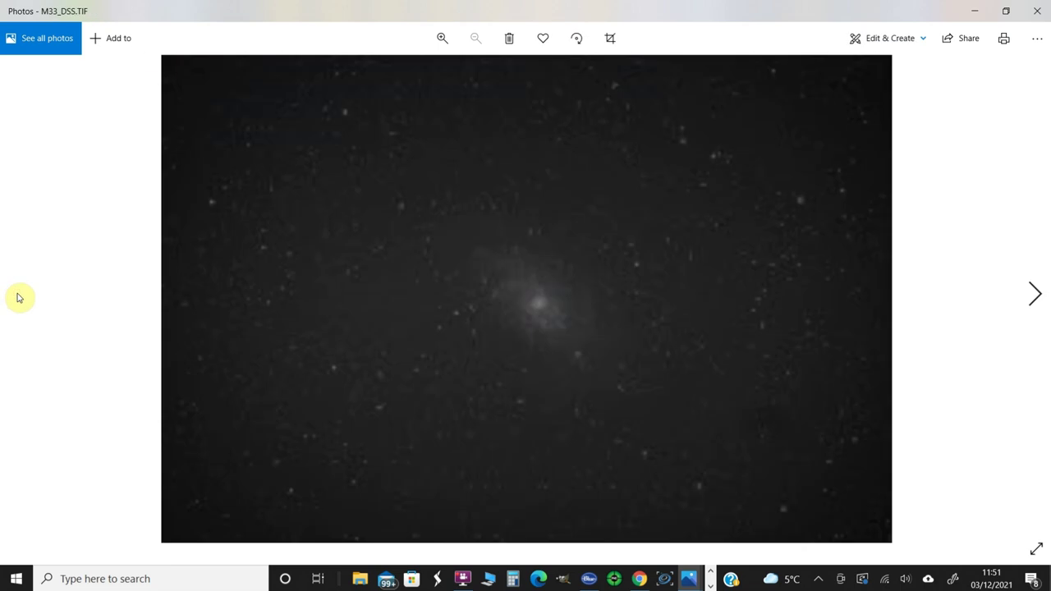
Return from M33_DSS.TIF to the finished image M33_finished28.png for comparison.
click(1034, 294)
click(1034, 293)
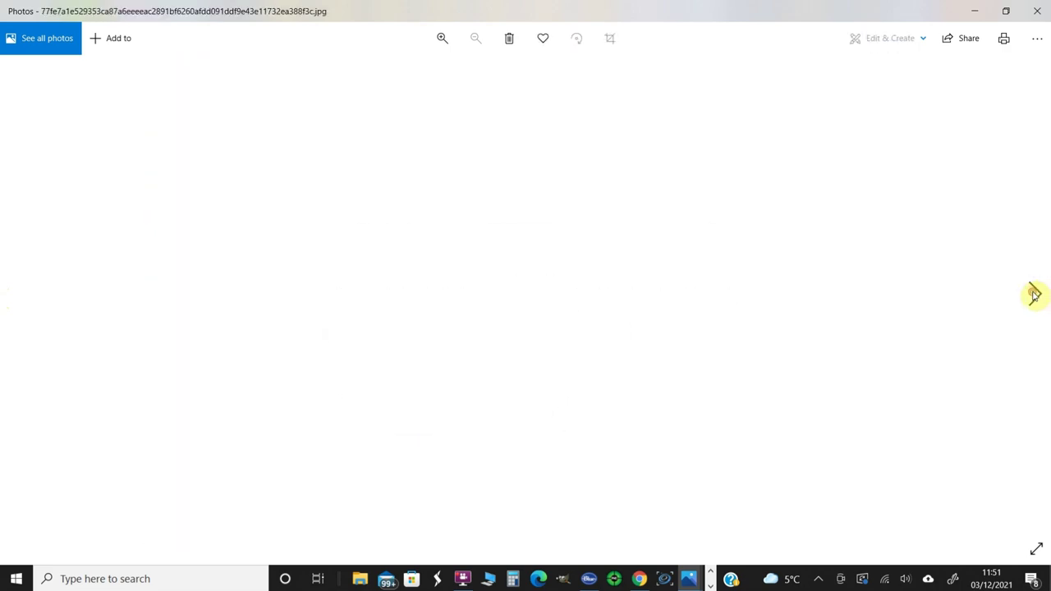
click(1033, 294)
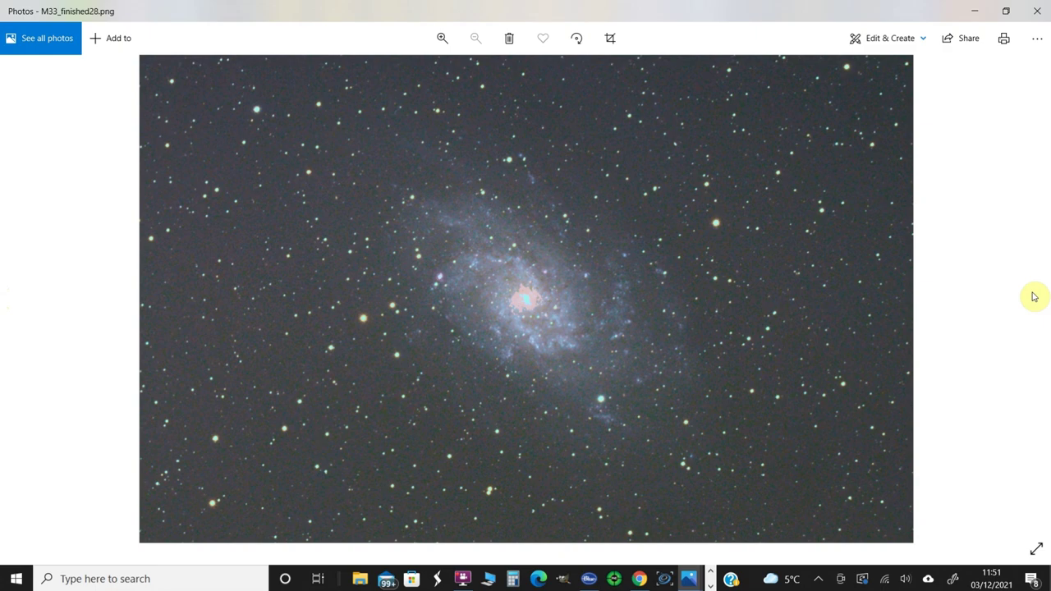
View the M33_DSS_pici.png version and return to M33_finished28.png to compare the two.
click(18, 295)
click(18, 295)
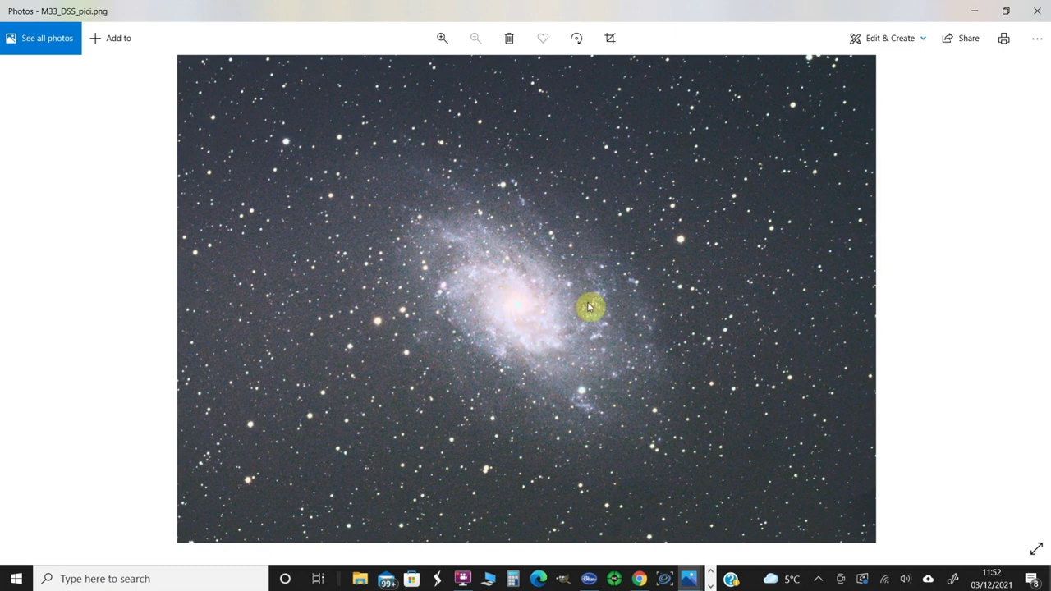
click(1026, 291)
click(1026, 291)
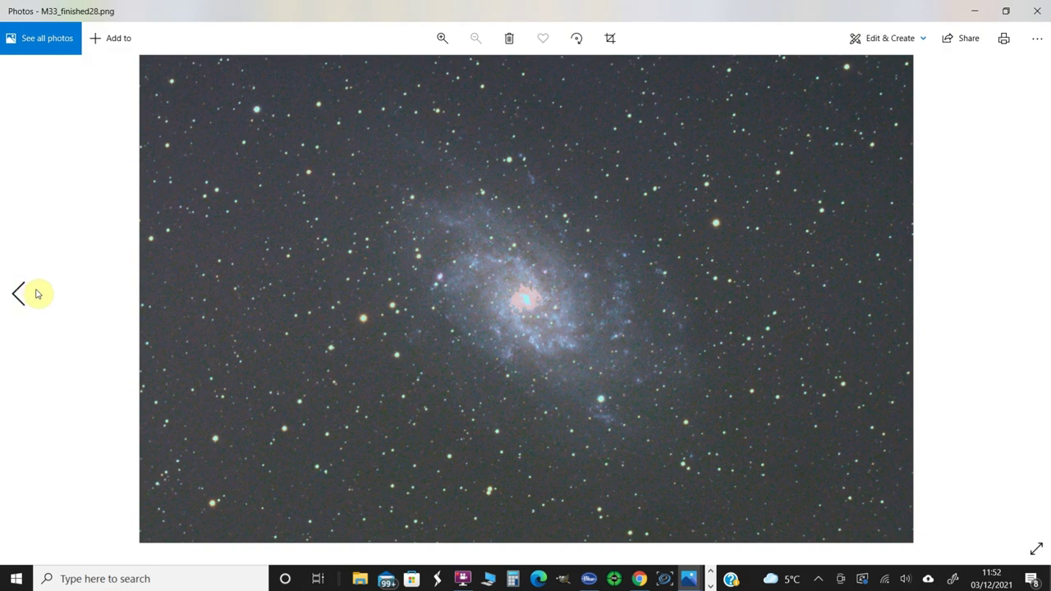
Go back through the earlier M33 versions, including M33_DSS_GIMP_Final.TIF, to the original M33_DSS.TIF.
click(22, 295)
click(22, 296)
click(22, 296)
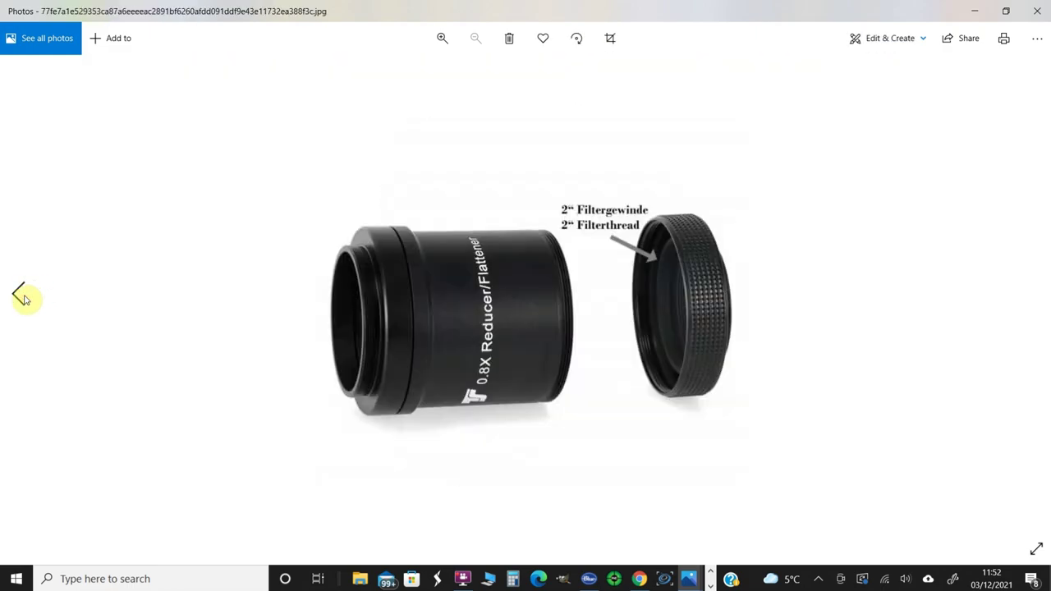
click(22, 296)
click(21, 296)
click(21, 296)
click(22, 296)
click(22, 296)
click(22, 295)
click(22, 295)
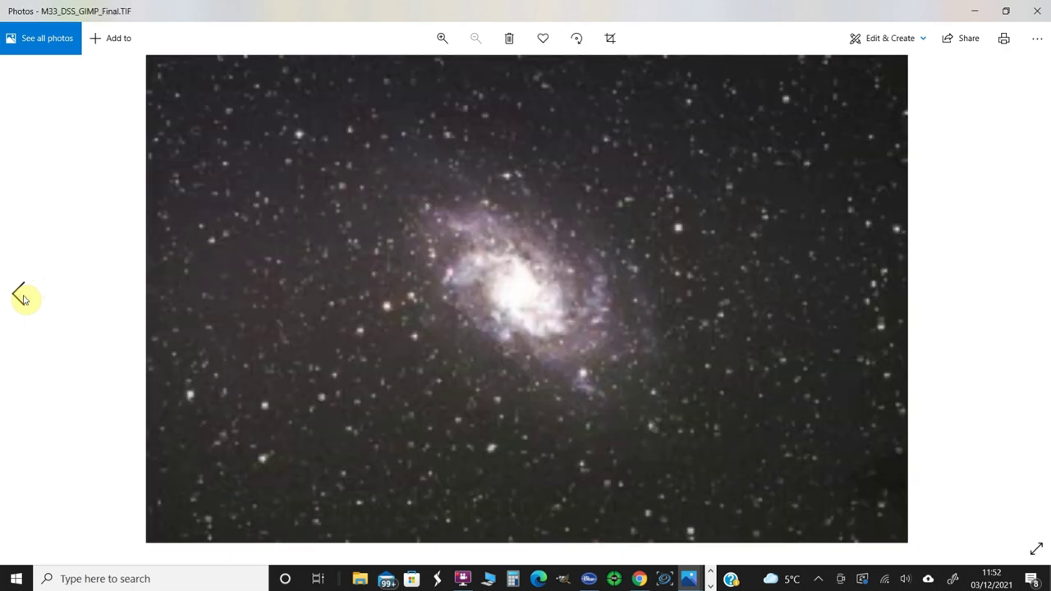
click(21, 295)
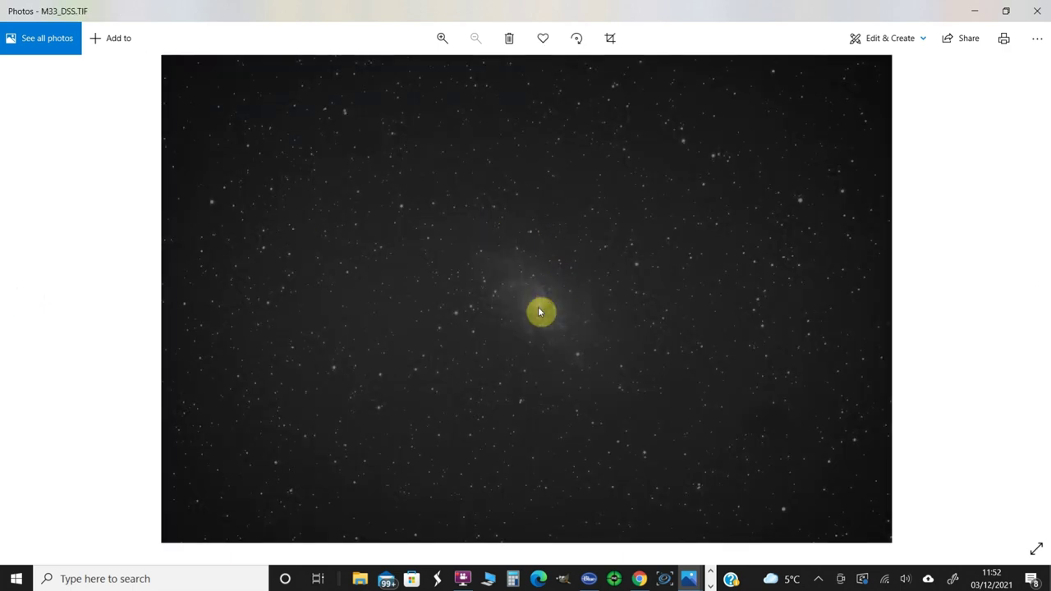
Move forward from M33_DSS.TIF through the processed versions to M33_finished28.png to compare the start with the final result.
click(1029, 294)
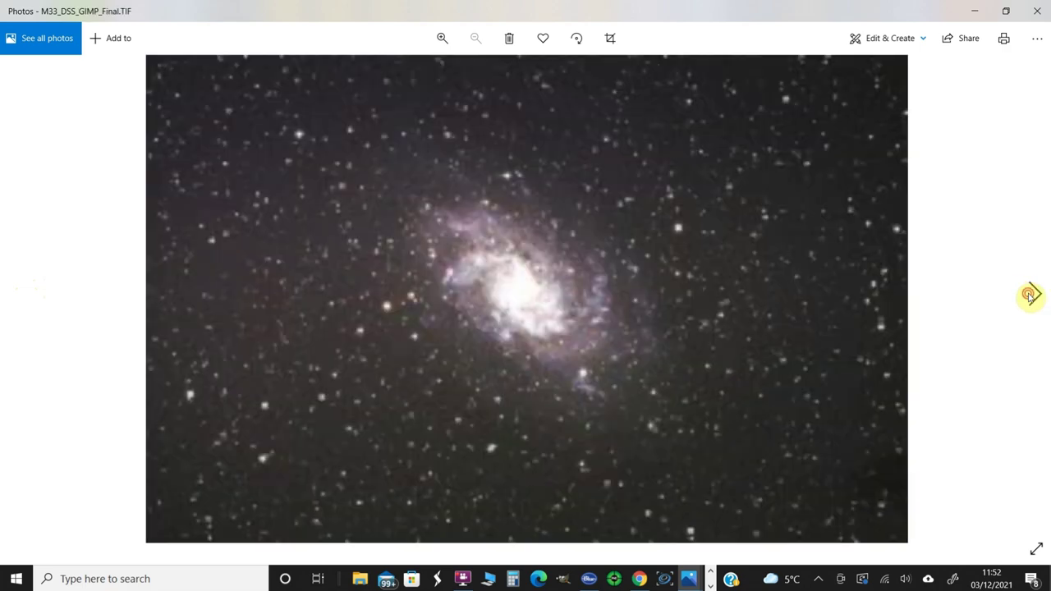
click(1028, 294)
click(1028, 294)
click(1028, 294)
click(1028, 294)
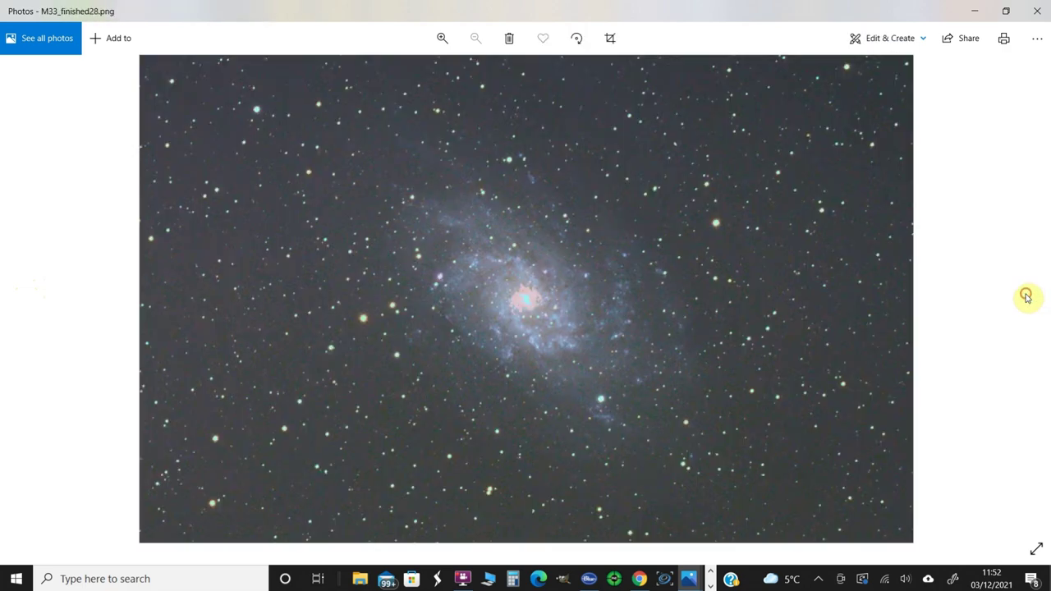